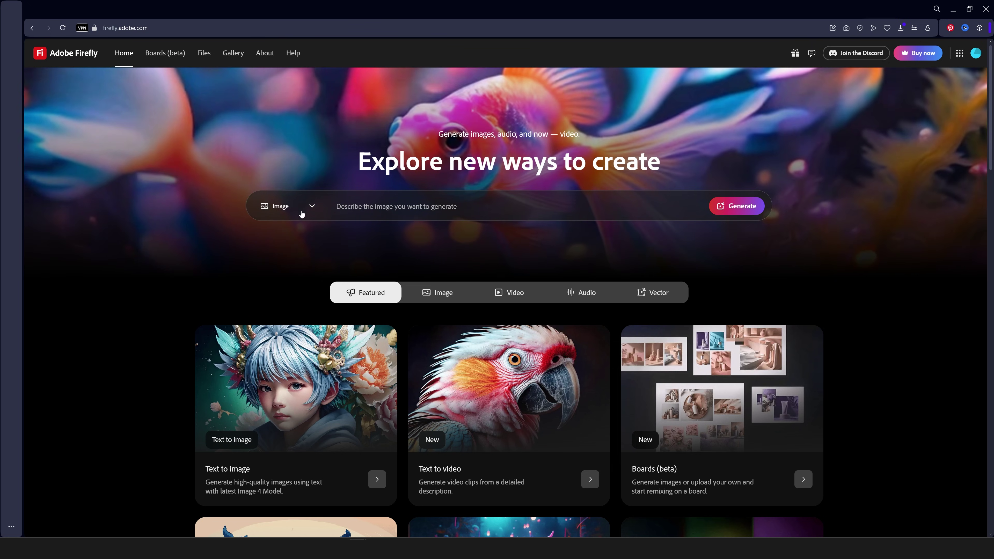
- Open the text-to-image generator and choose Firefly Image 3 as the model
left_click(301, 213)
left_click(302, 235)
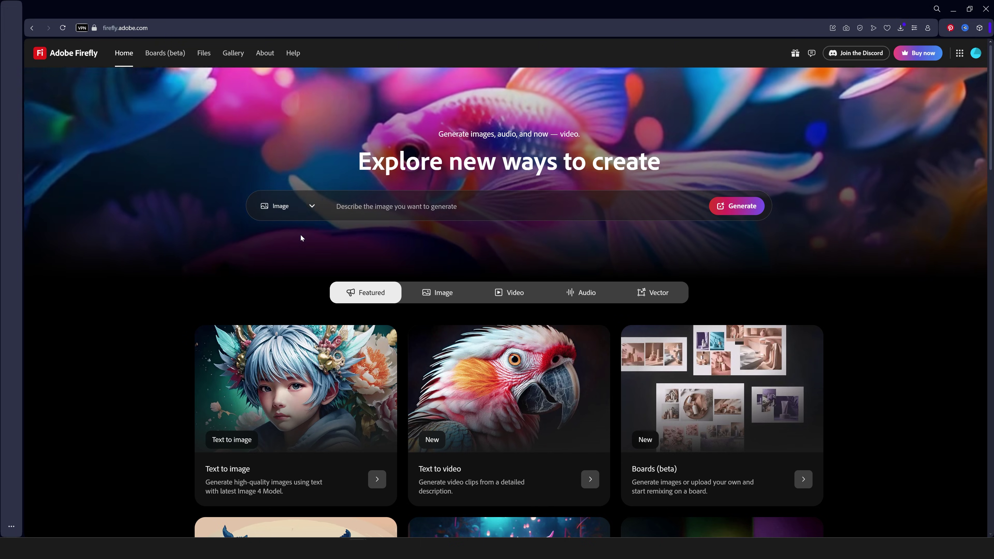
left_click(737, 206)
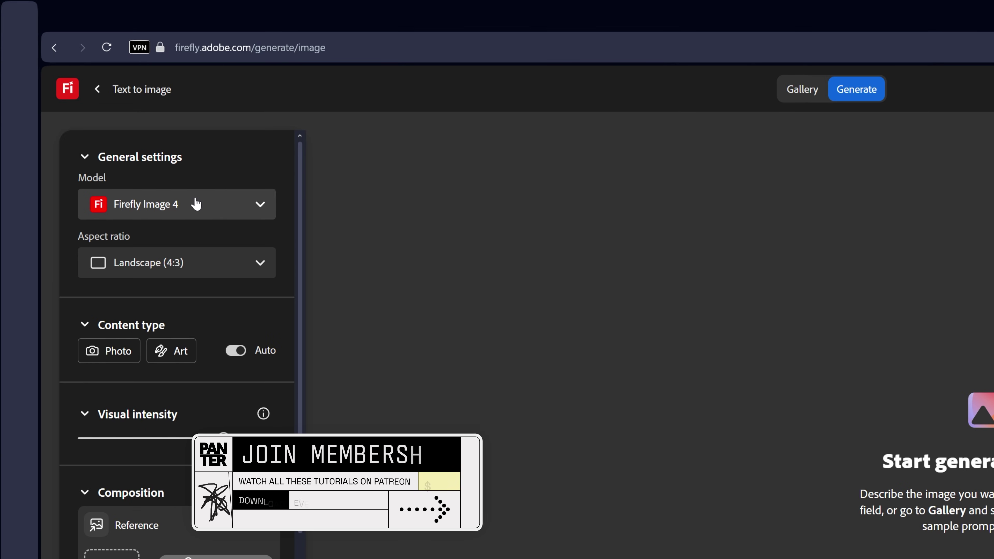
left_click(196, 203)
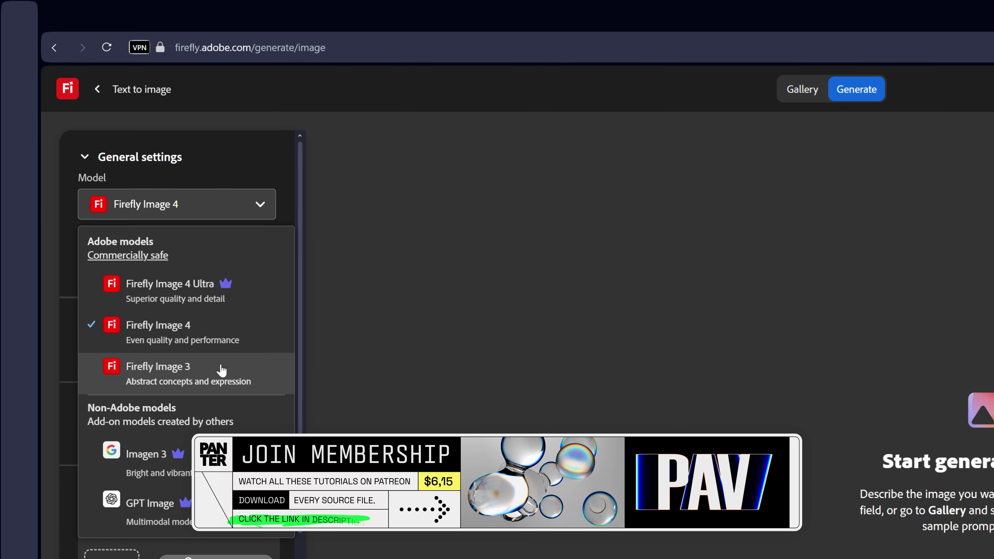
left_click(196, 382)
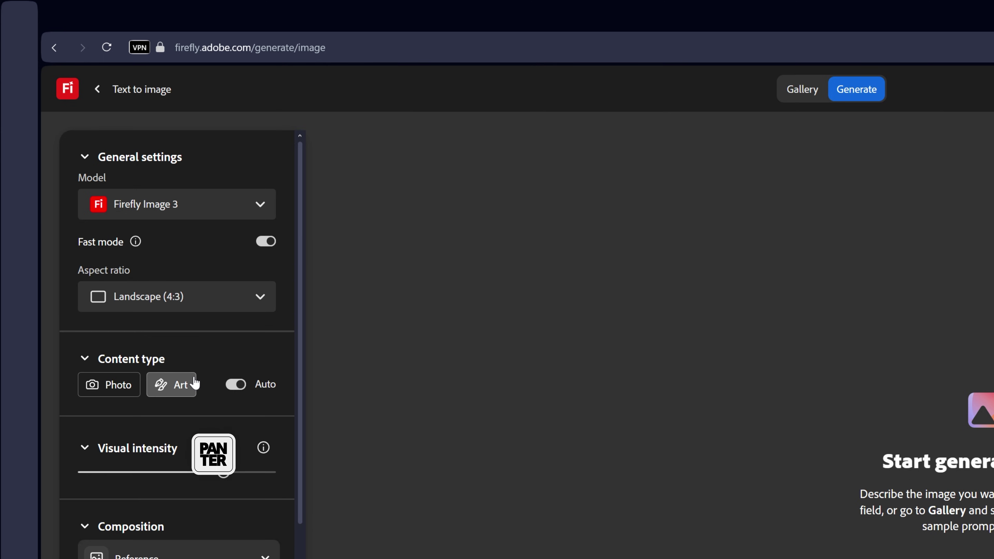
- Set the aspect ratio to Widescreen (16:9) and the content type to Photo
left_click(188, 298)
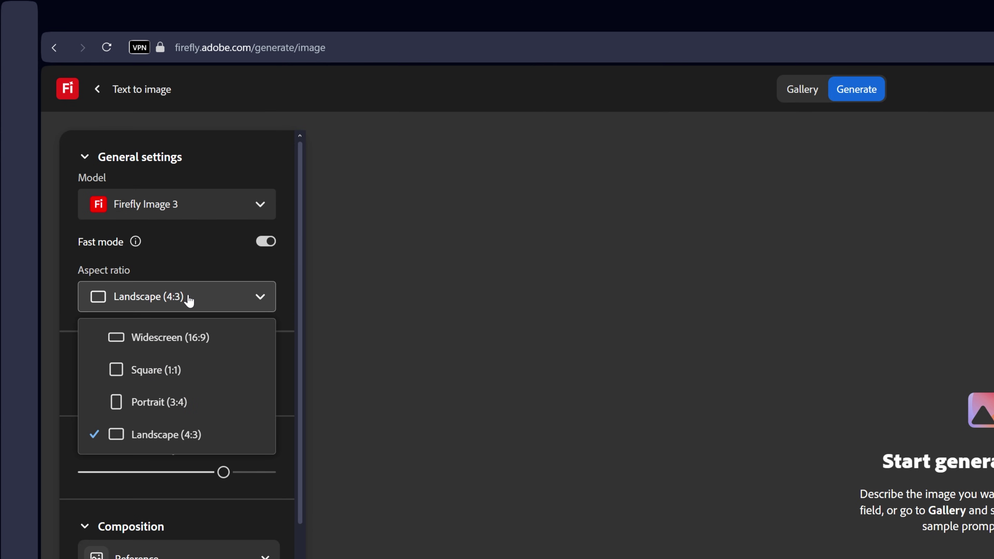
left_click(184, 339)
left_click(115, 390)
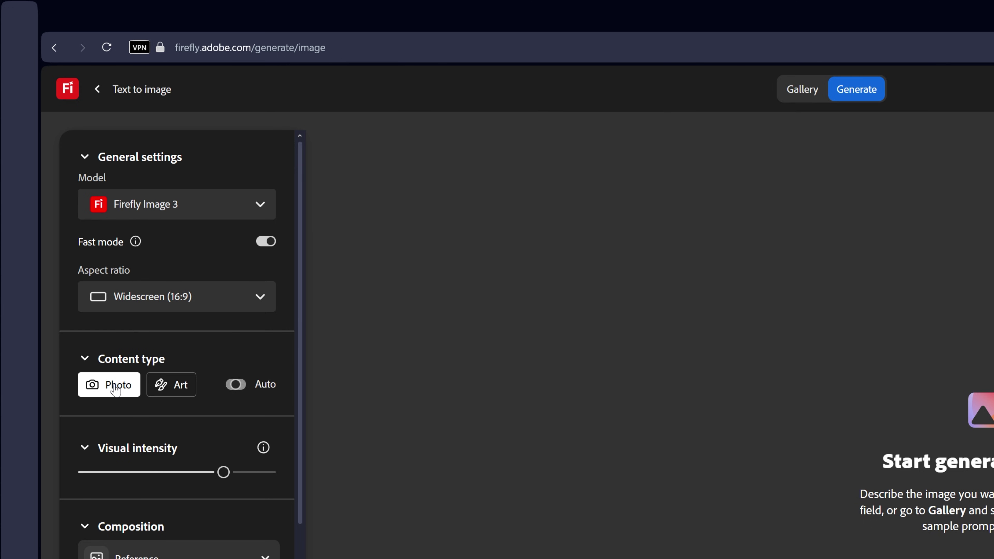
- Upload the Logo image from the Logo FX GIF Firefly Ps folder as the composition reference
scroll(160, 348, "down", 6)
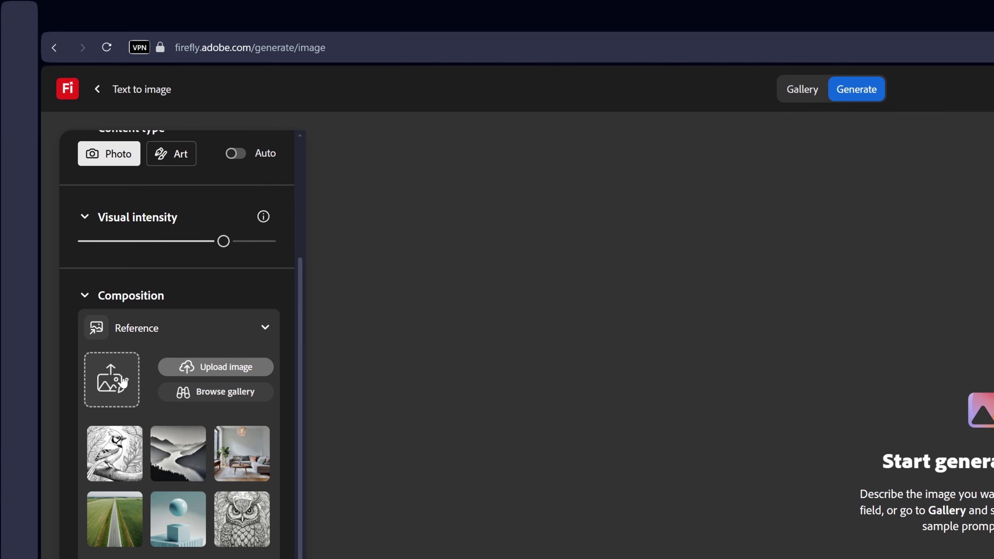
left_click(123, 381)
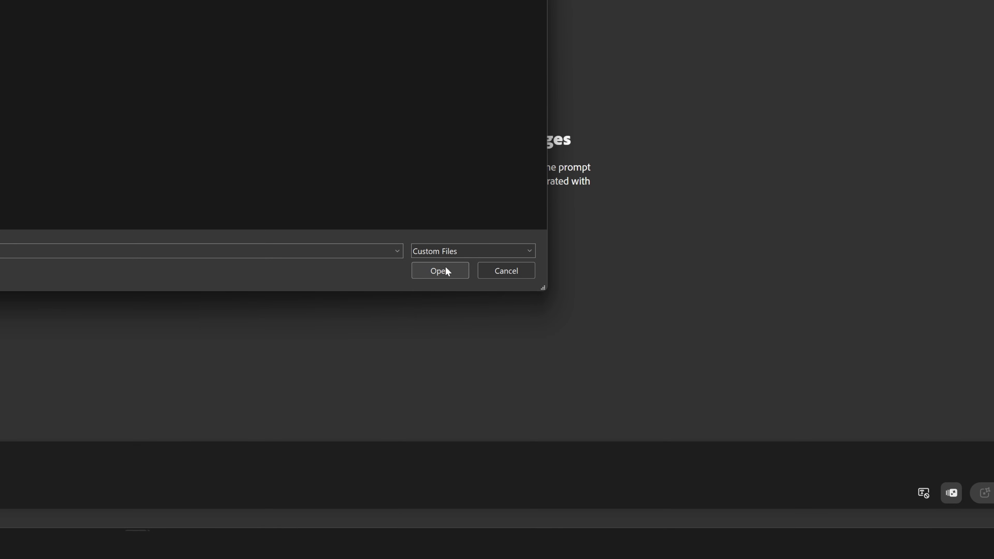
left_click(445, 266)
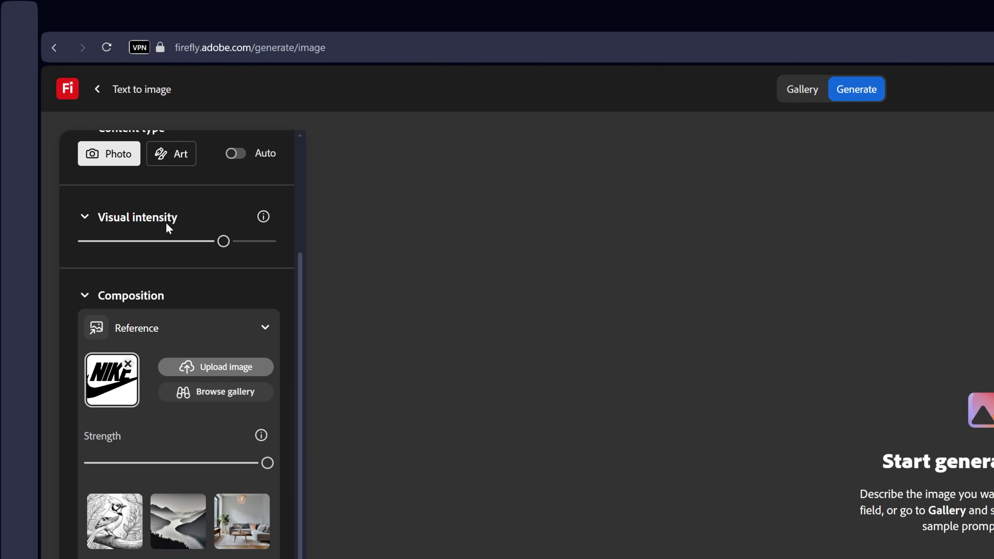
- Generate images with the prompt "logo made of green liquid gel, top view, black background"
left_click_drag(193, 243, 225, 242)
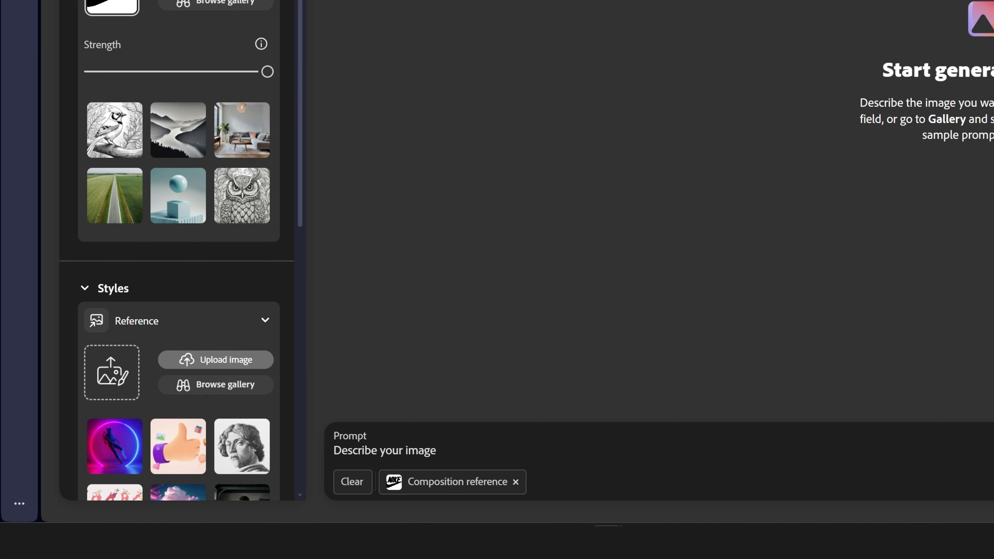
left_click(385, 451)
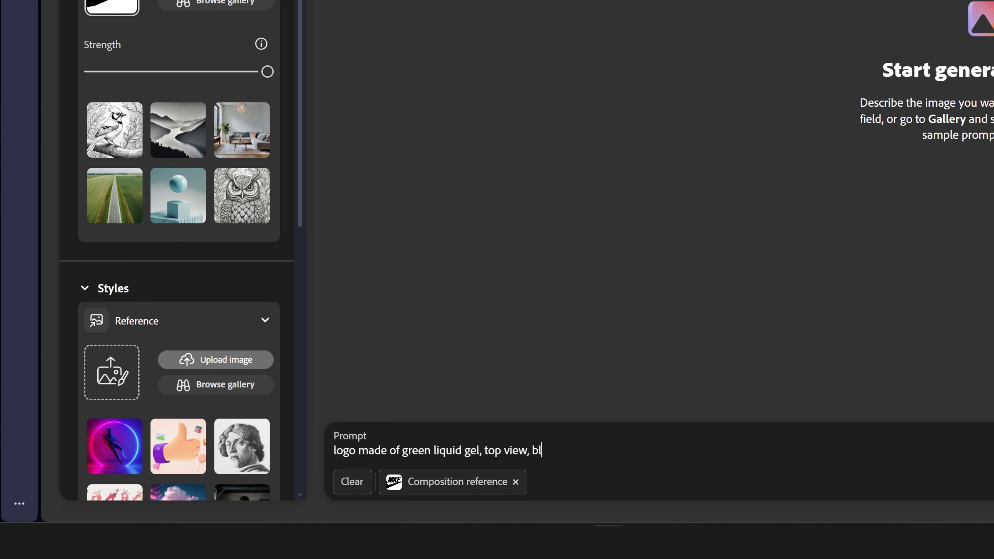
key("Return")
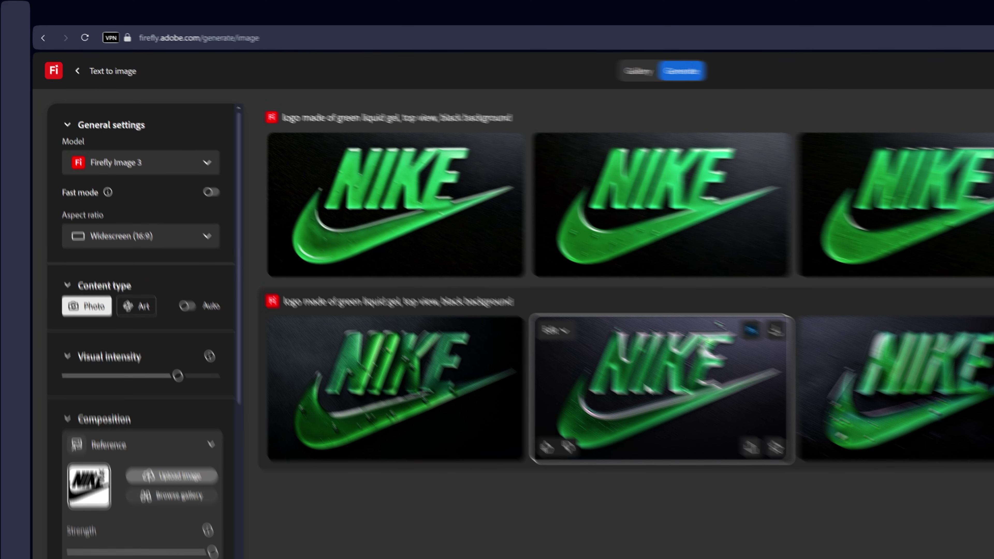
- Enlarge one of the detailed green gel logo images, download it and close the preview
left_click(778, 509)
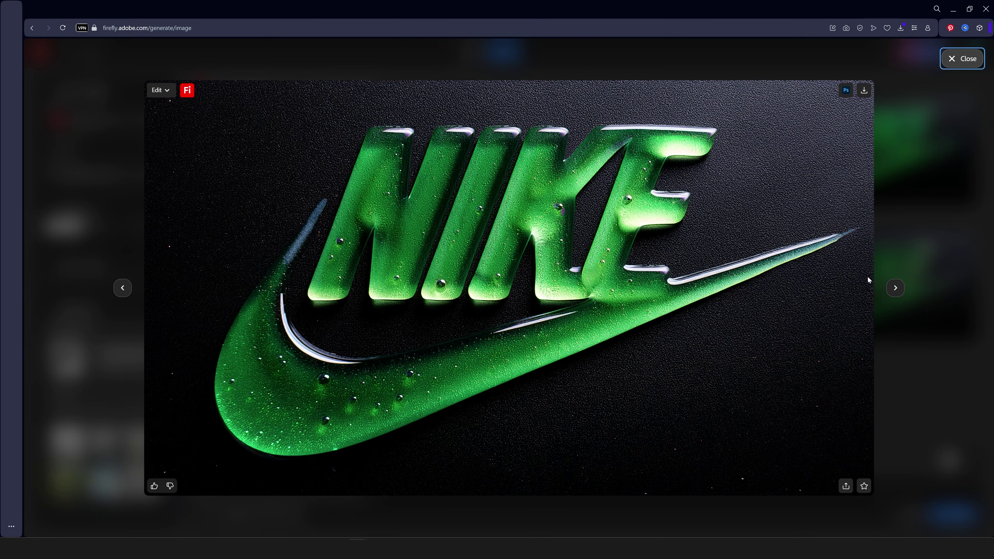
left_click(865, 96)
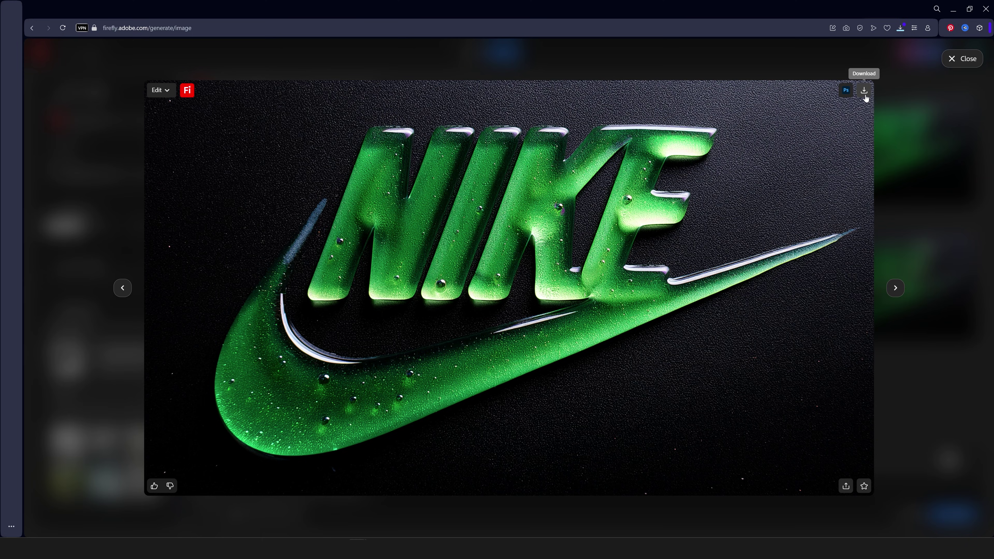
left_click(899, 140)
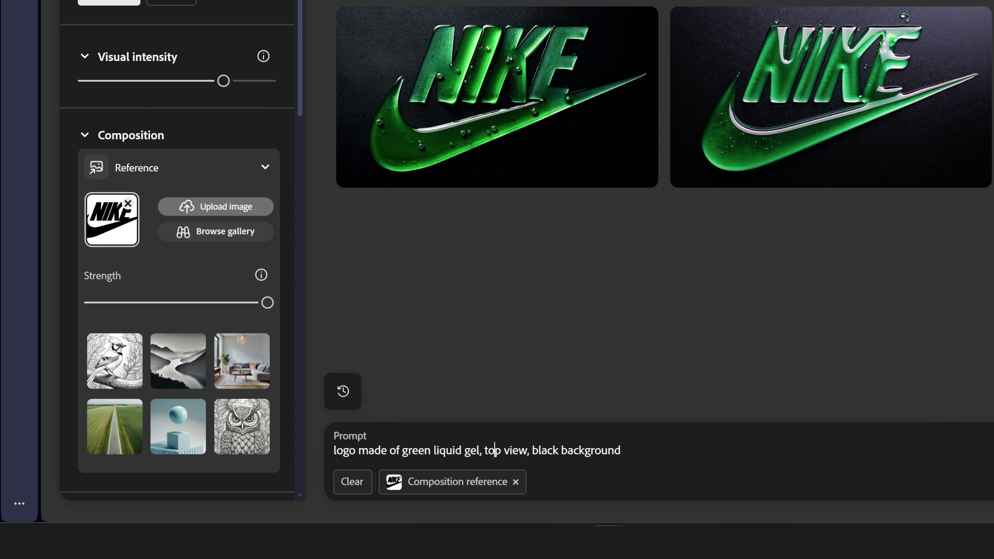
- Change the prompt to "logo made of stone, top view, black background" and generate new images
left_click_drag(481, 450, 622, 450)
left_click(455, 450)
left_click_drag(478, 450, 318, 446)
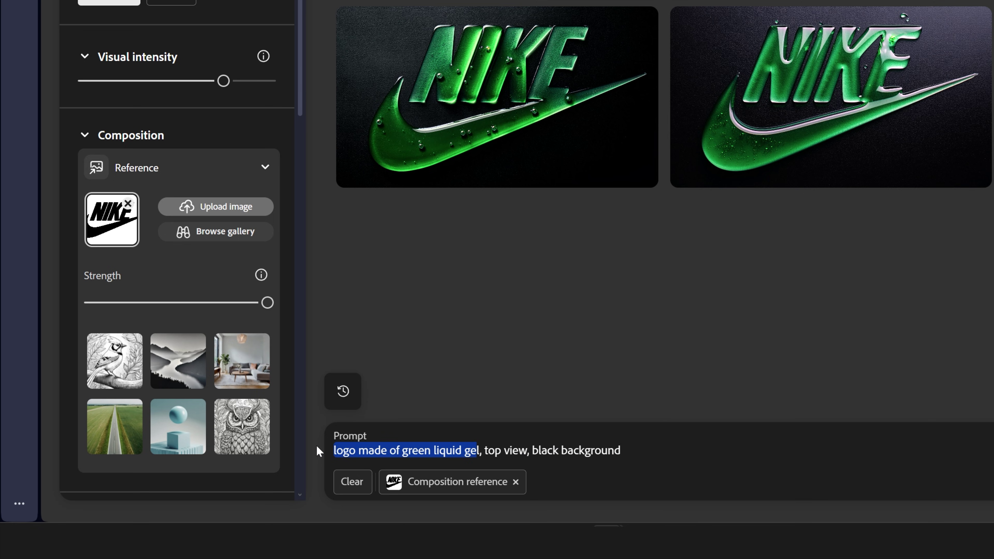
key("BackSpace")
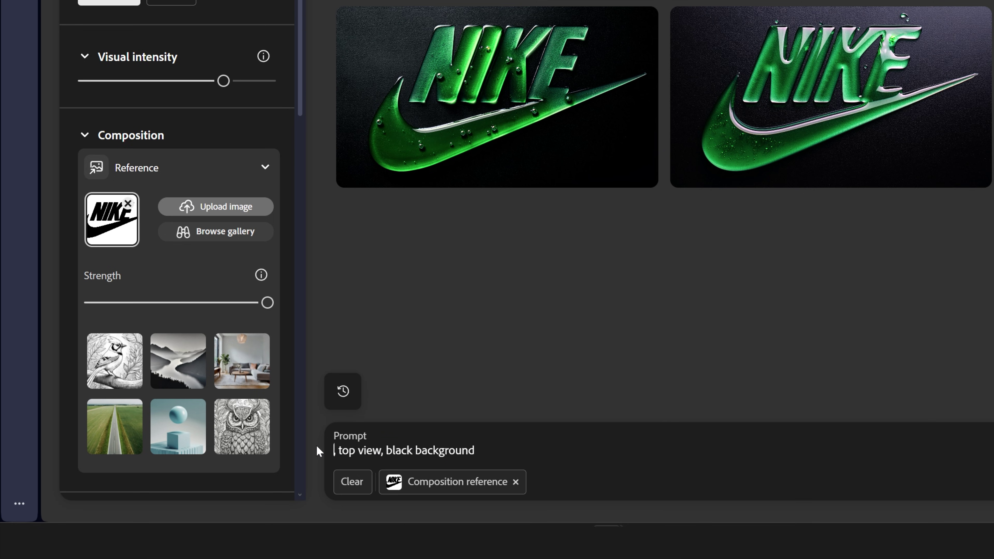
type("logo made of stone")
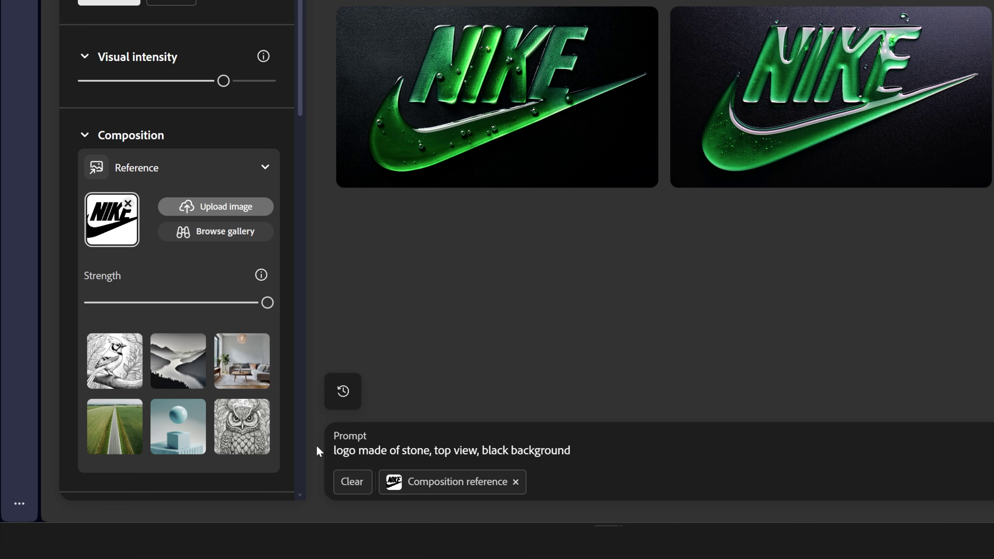
key("Return")
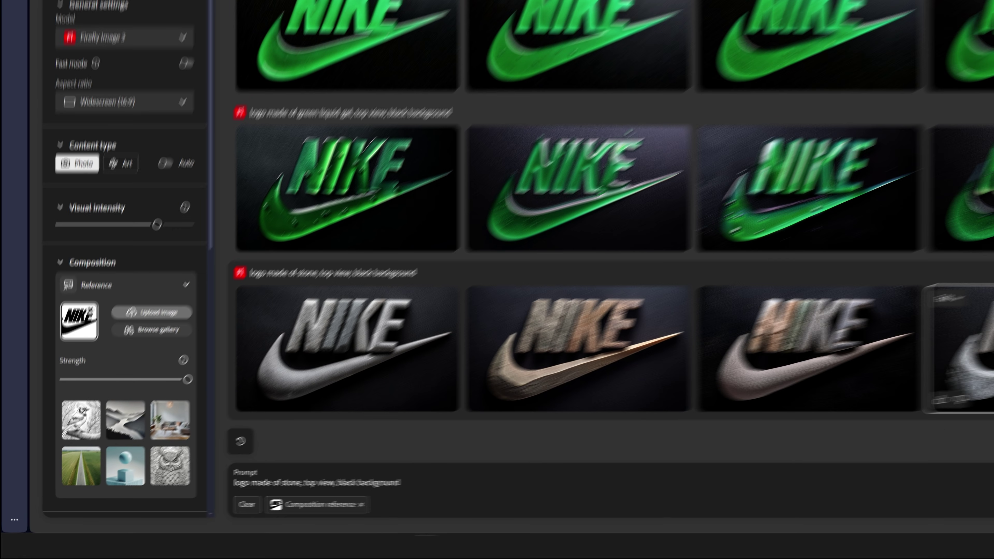
- Enlarge the fourth stone logo image, download it and close the preview
left_click(874, 381)
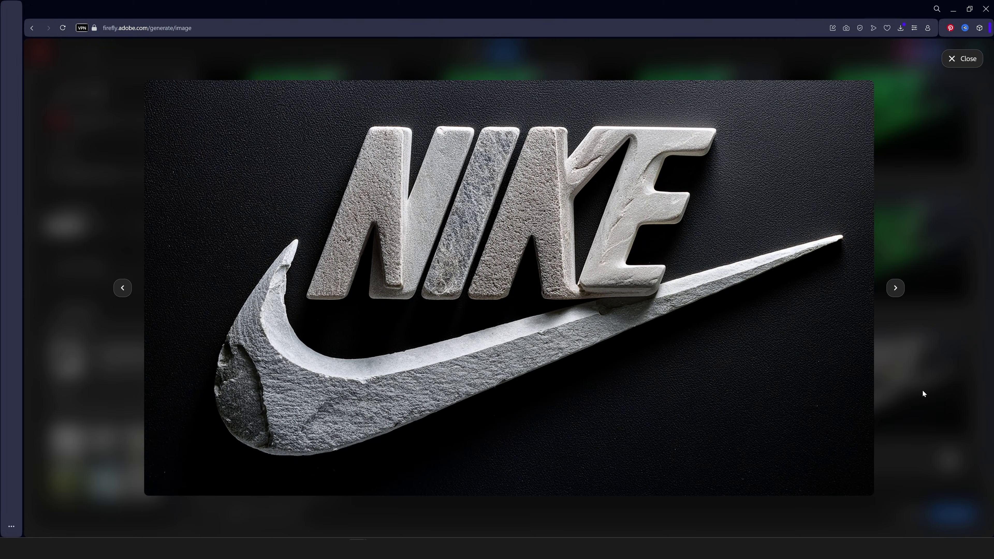
mouse_move(856, 112)
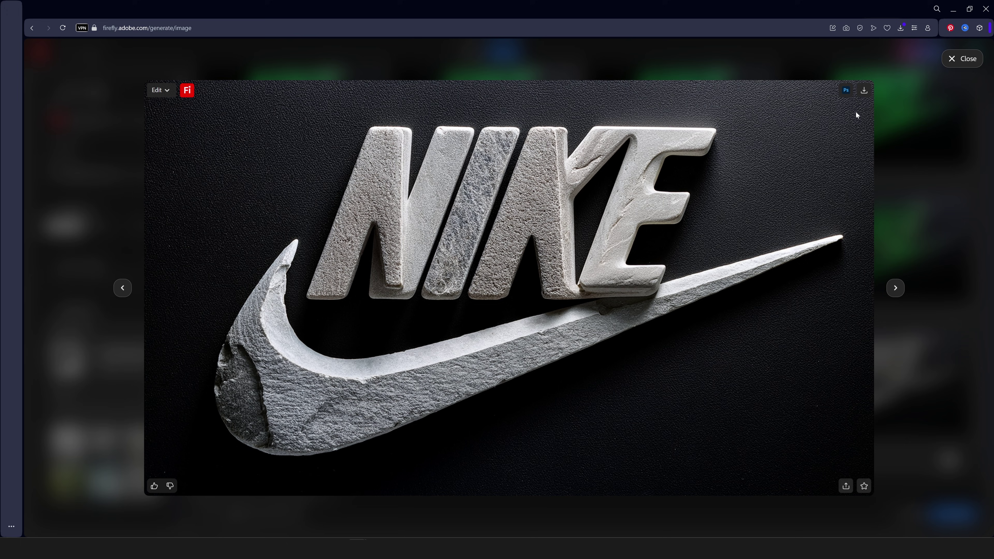
left_click(865, 90)
left_click(916, 198)
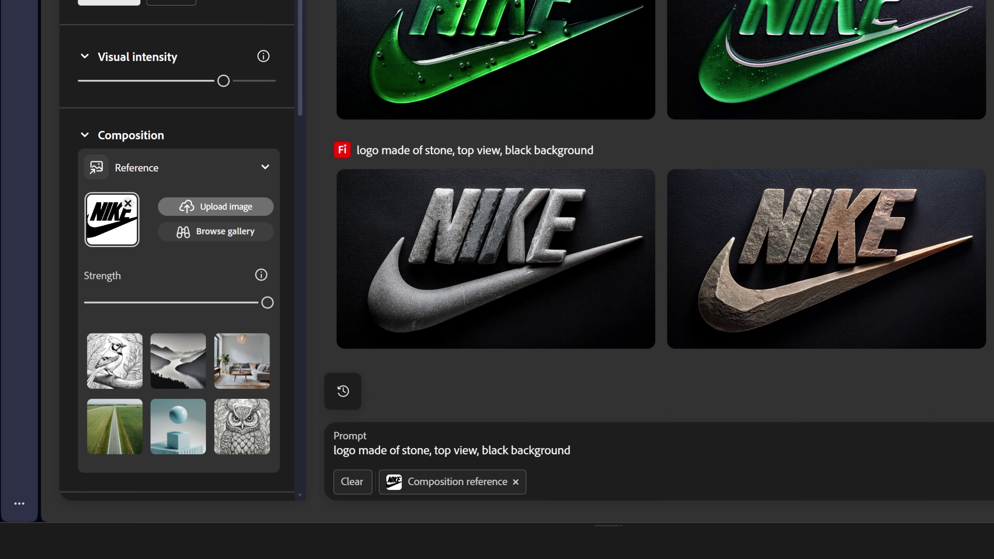
- Generate images with the prompt "logo composed of ripped papers with wrinkles, collage, top view, black background"
left_click_drag(429, 450, 322, 438)
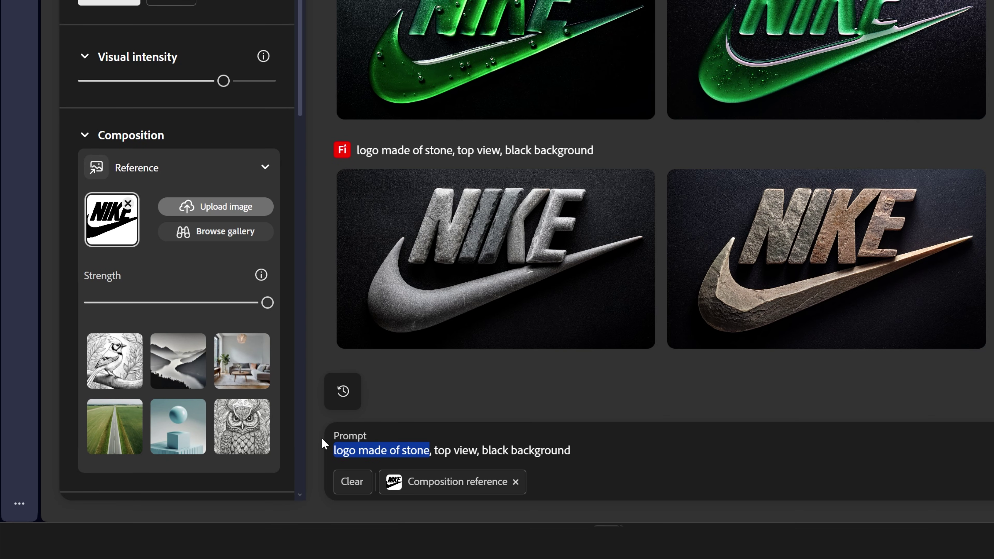
type("logo composed of ripped ")
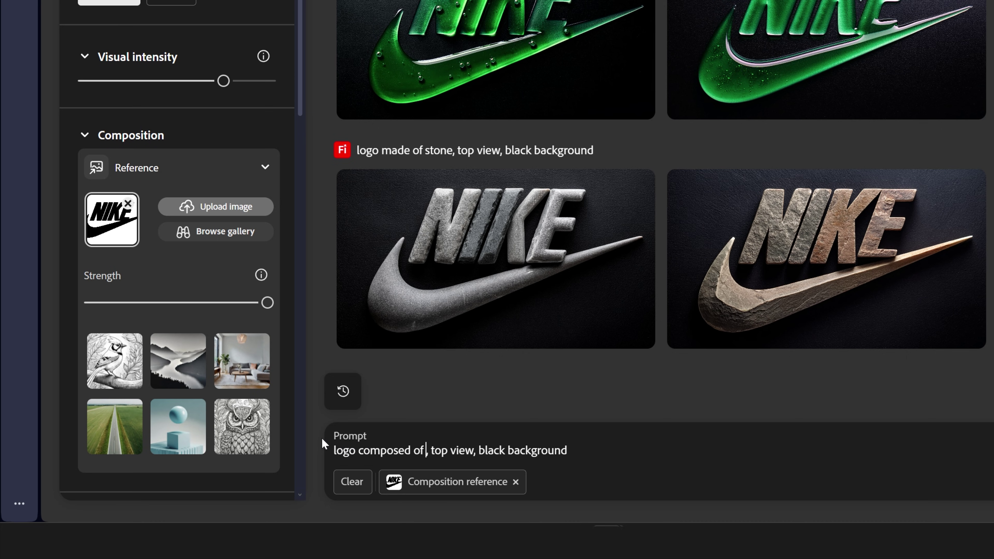
type("papers with wrinkles")
key("Right")
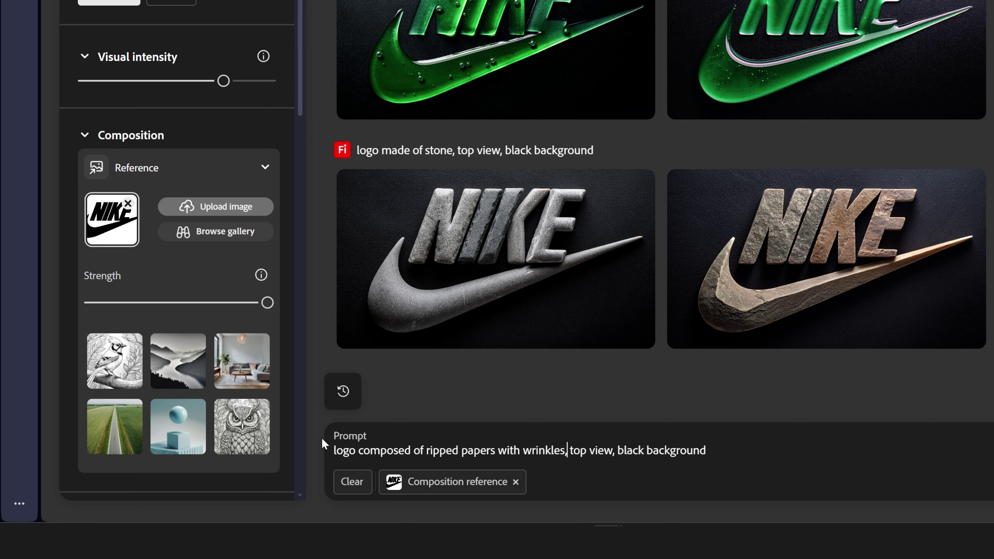
type("collage,")
key("Return")
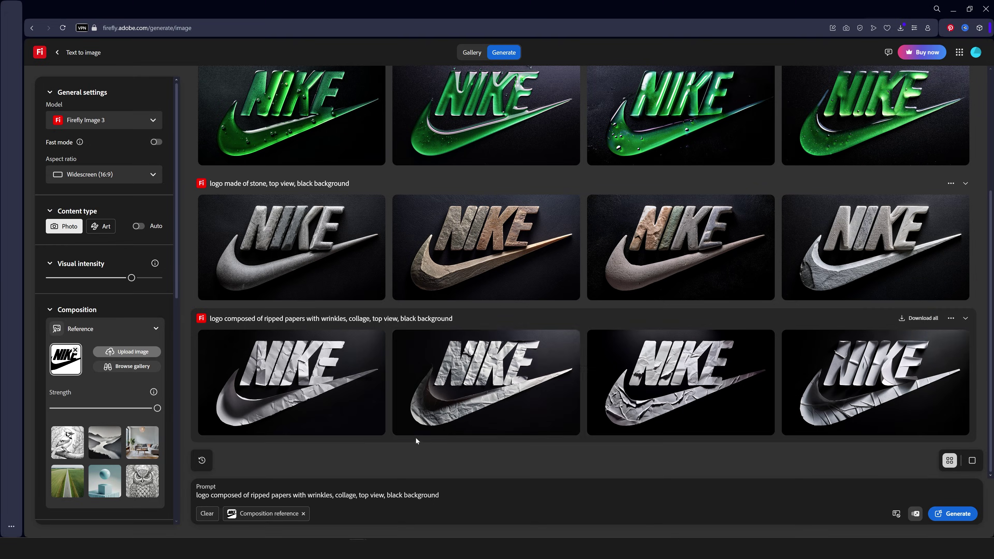
- Inspect the first ripped-paper logo image at full size and close the preview
left_click(325, 379)
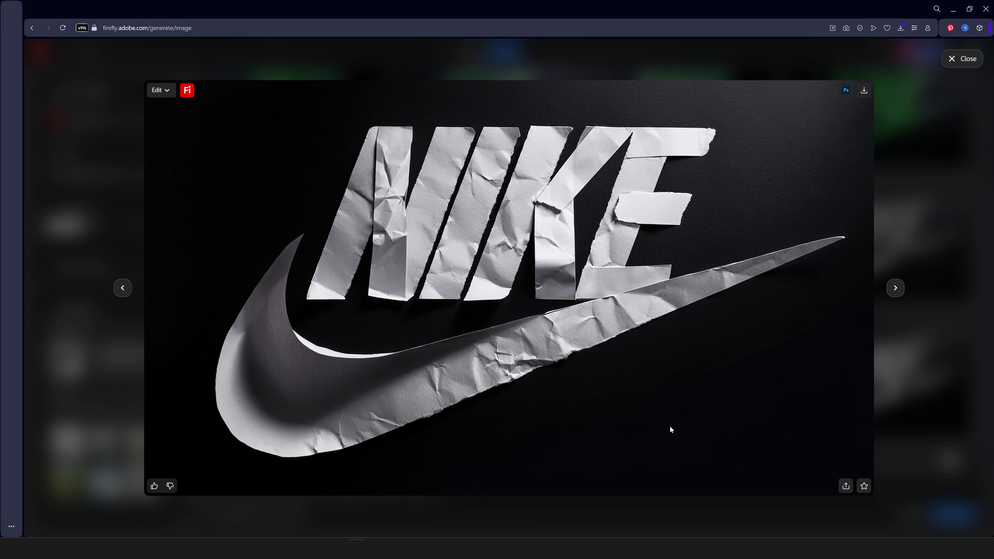
key("Right")
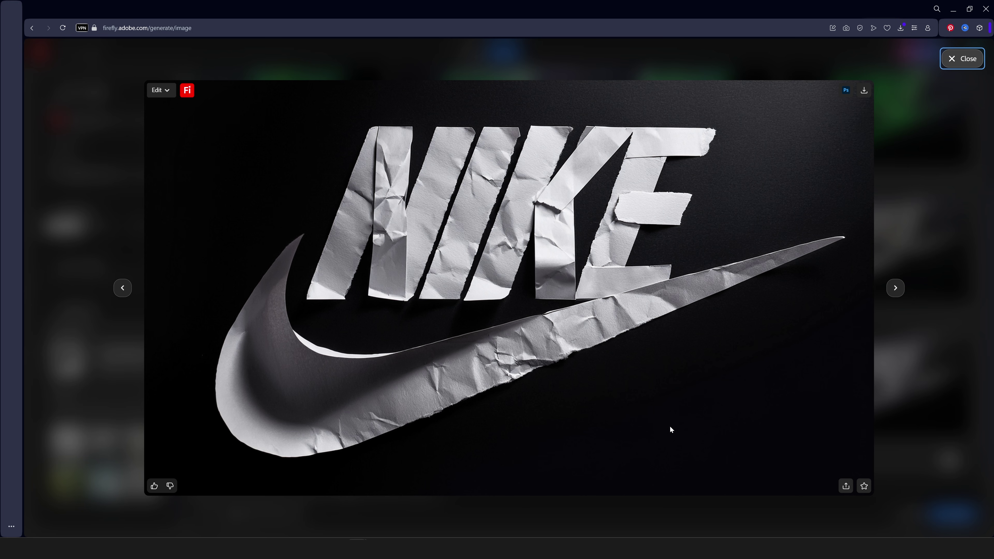
left_click(706, 353)
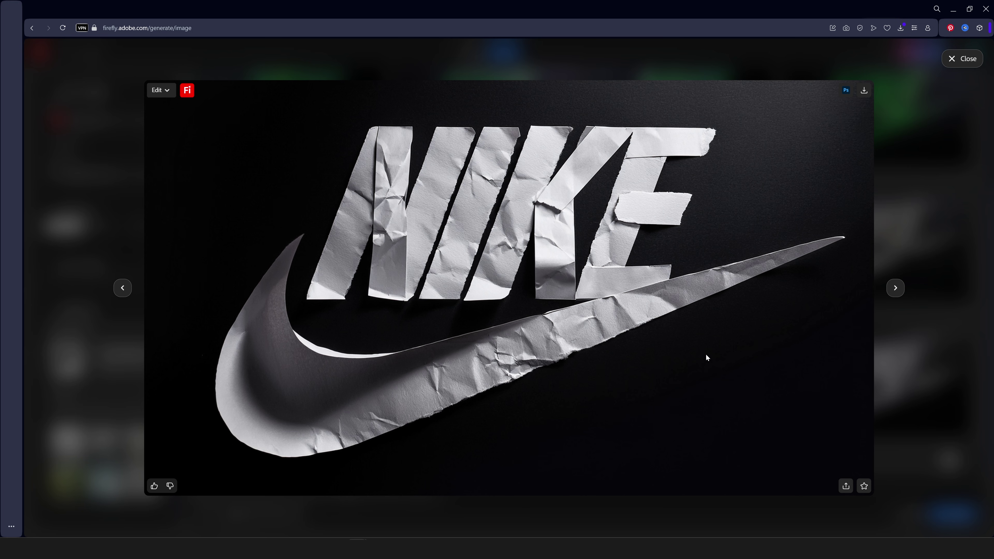
key("Escape")
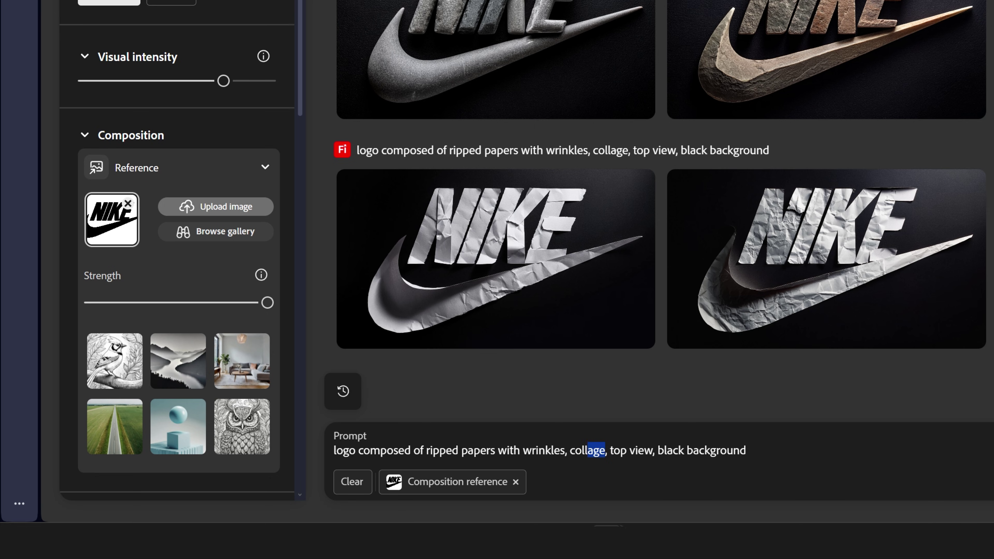
- Generate images with the prompt "liquid chrome logo, top view, black background" and preview the first result
left_click_drag(587, 451, 297, 447)
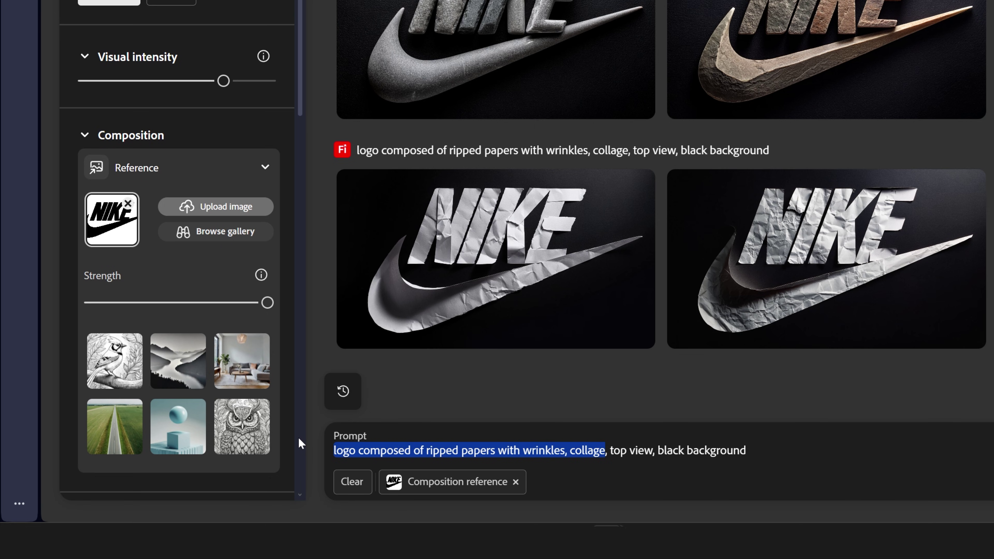
type("liquid ")
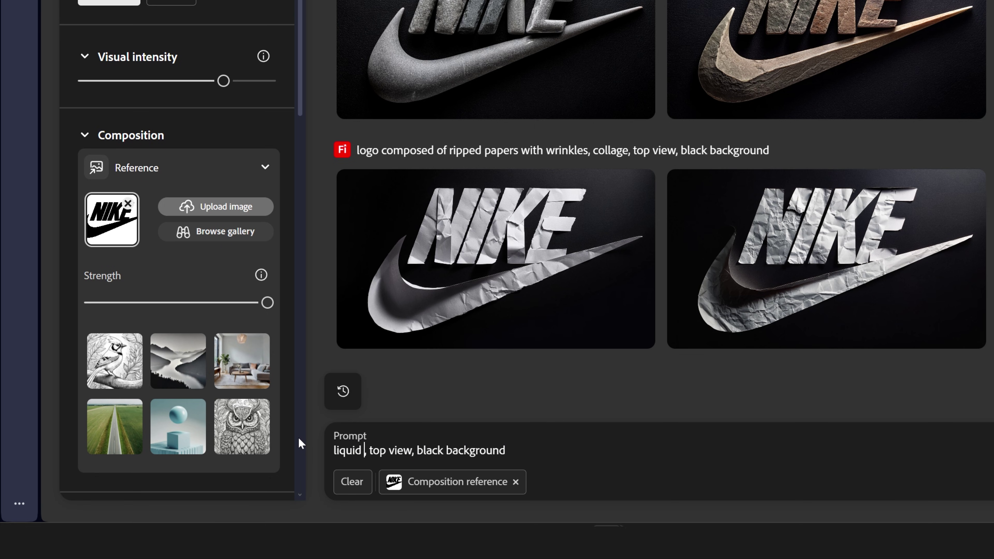
type("chrome logo")
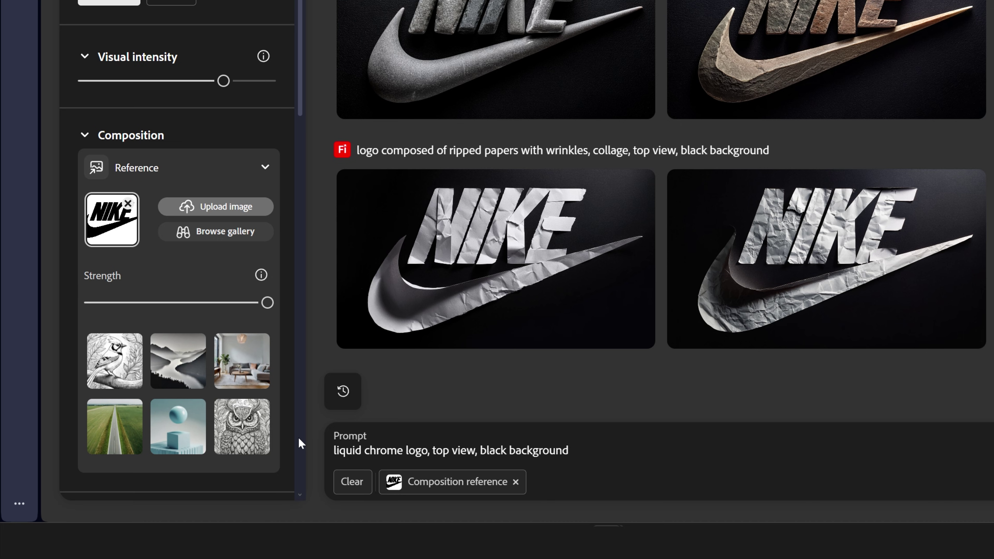
key("Return")
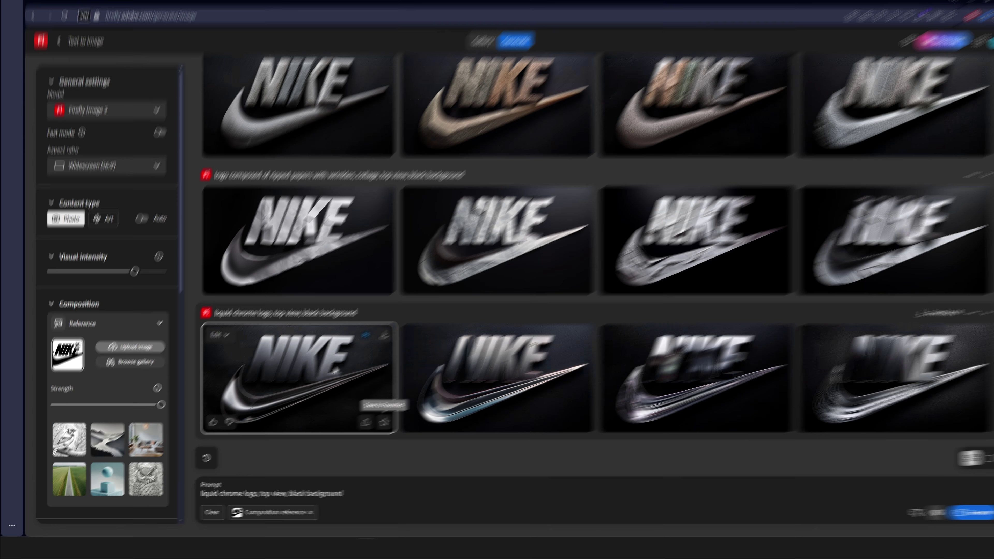
left_click(587, 274)
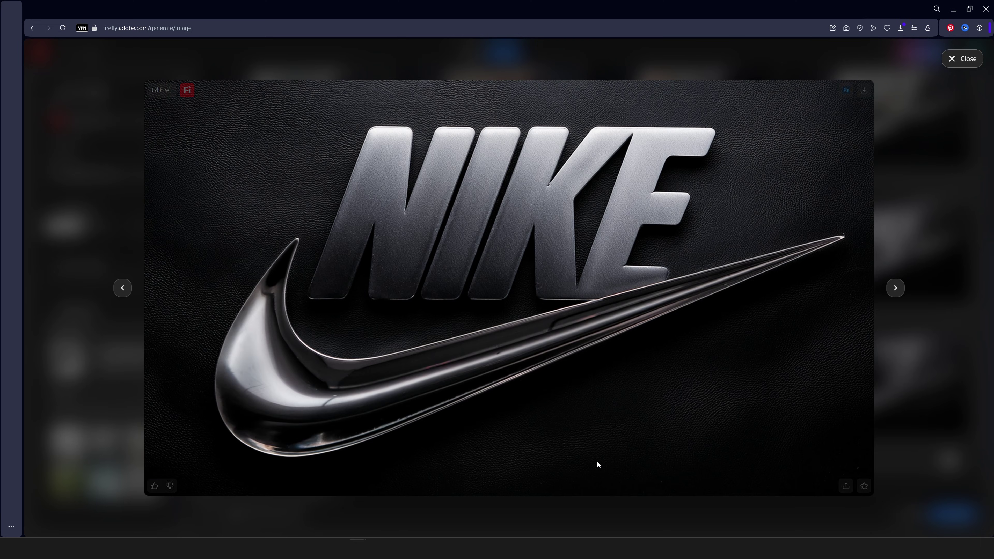
key("Escape")
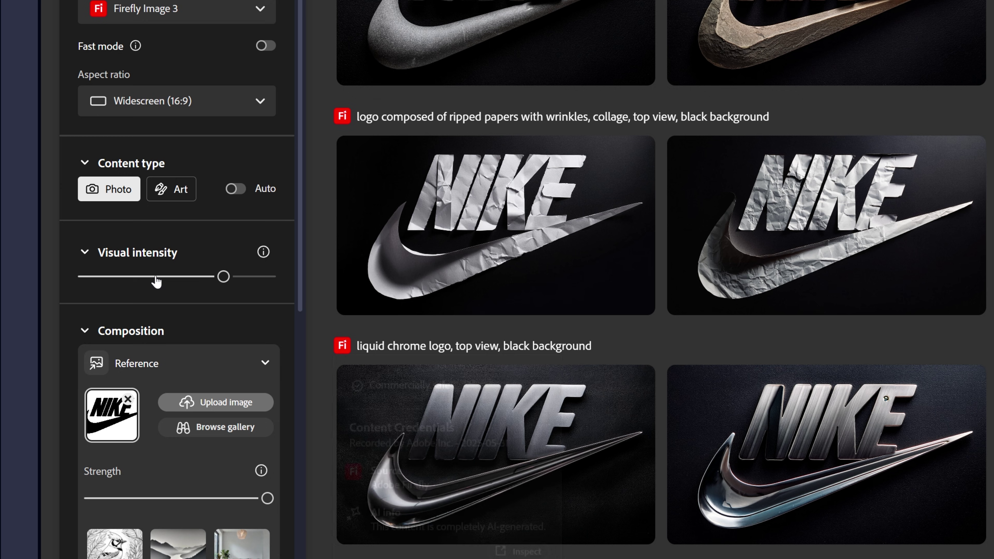
- Lower the visual intensity to about a quarter of its range, regenerate the liquid chrome logo and enlarge the first new result
left_click(130, 278)
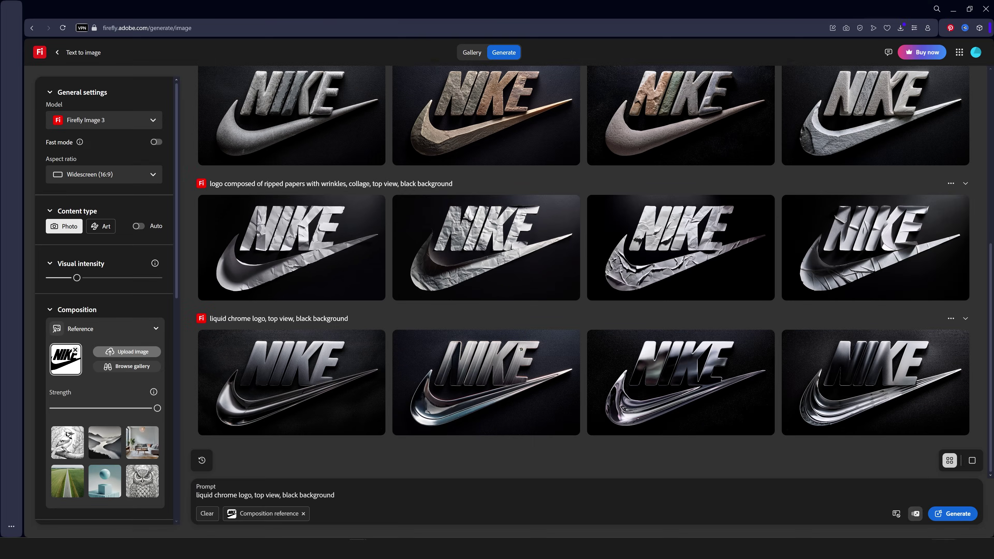
left_click(956, 514)
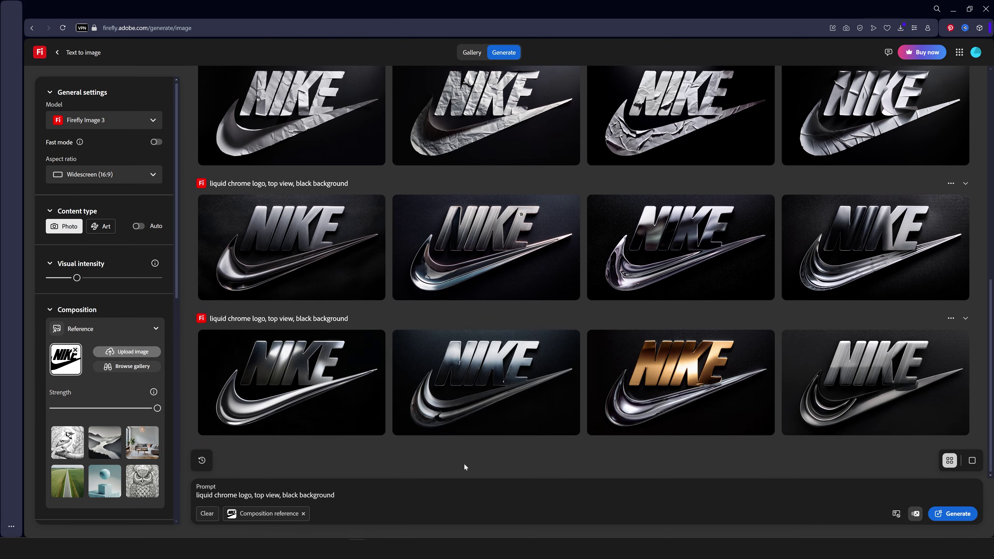
left_click(291, 392)
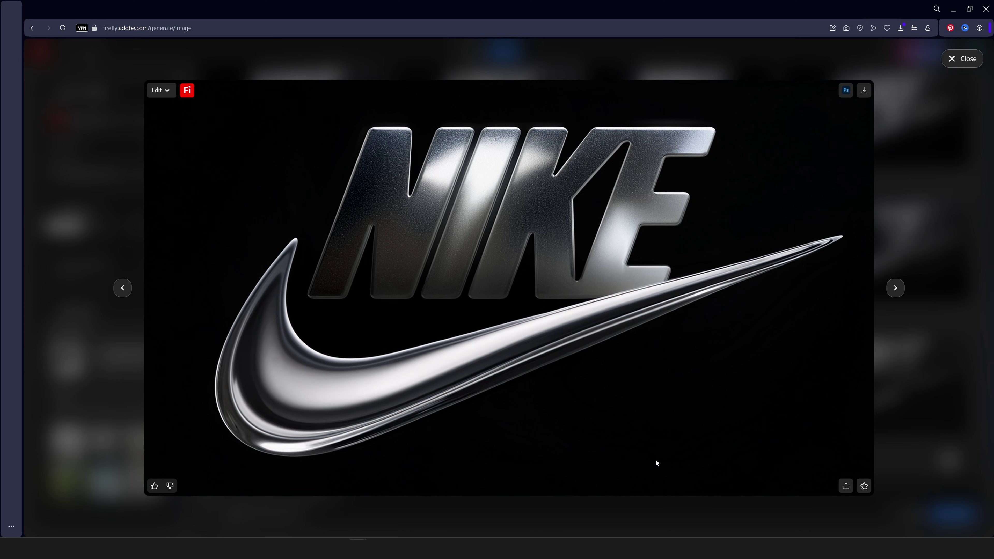
- Look through the remaining new liquid chrome results at full size and close the preview
key("Right")
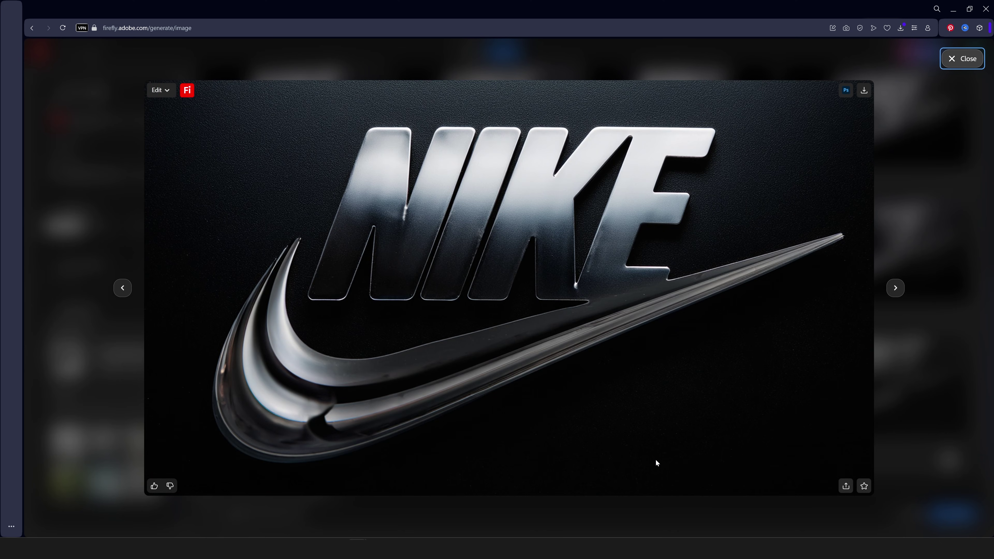
key("Right")
key("Right")
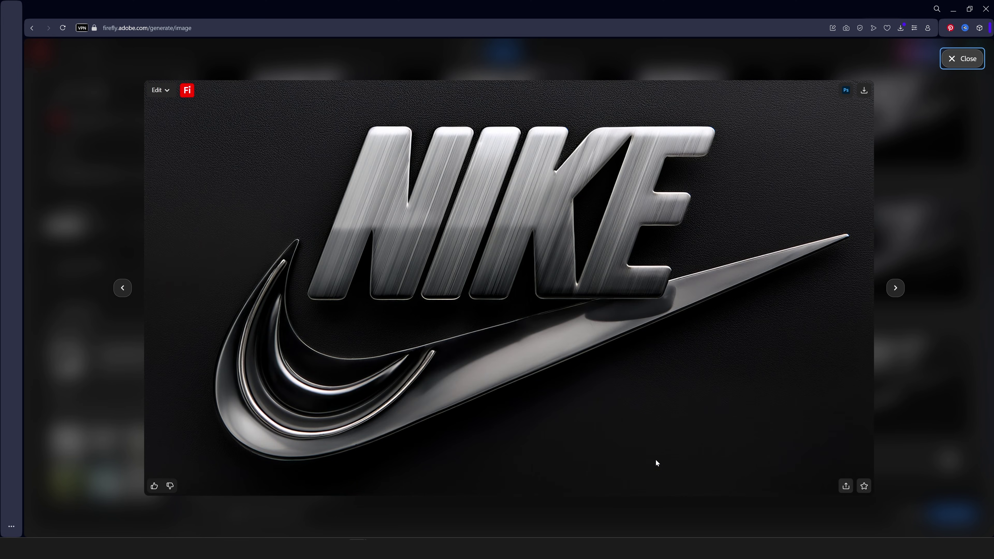
left_click(952, 348)
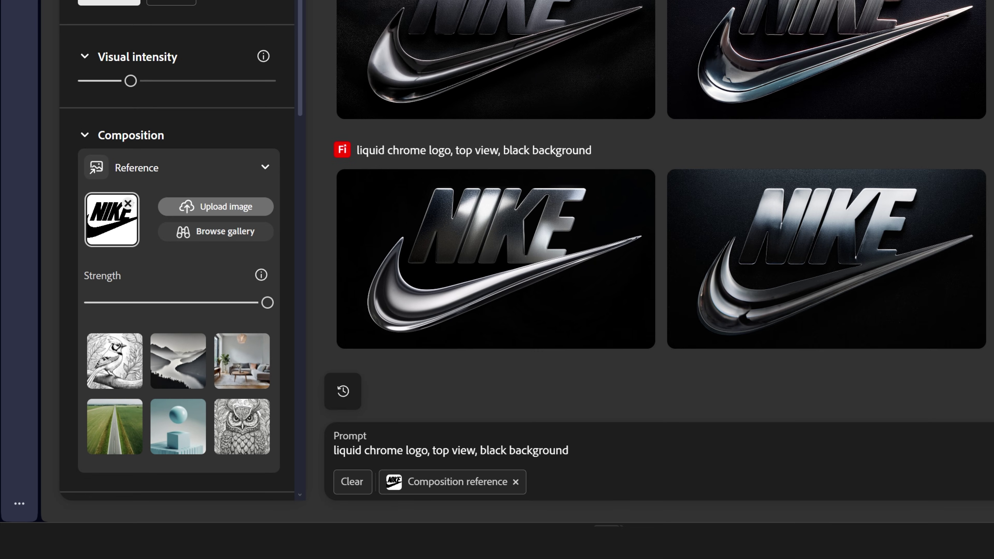
- Generate images with the prompt "liquid chrome logo, polished, top view, black background"
type("polished,")
key("Return")
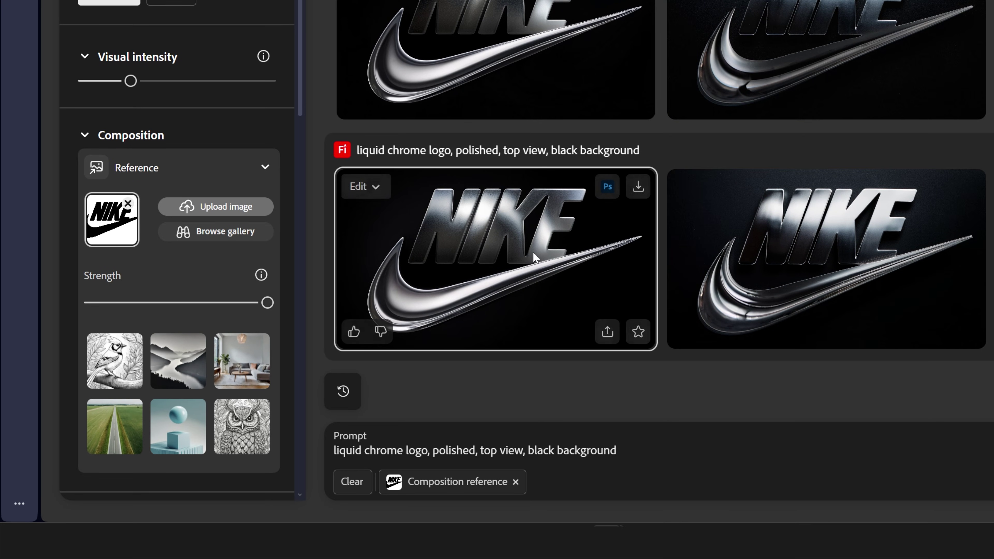
- Browse the polished chrome results at full size, download the third image and close the preview
left_click(573, 274)
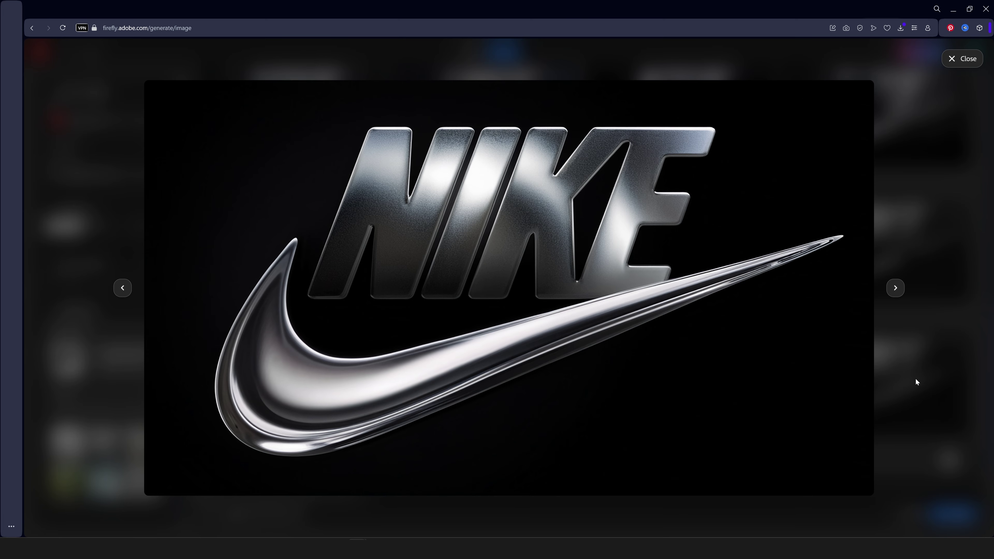
key("Right")
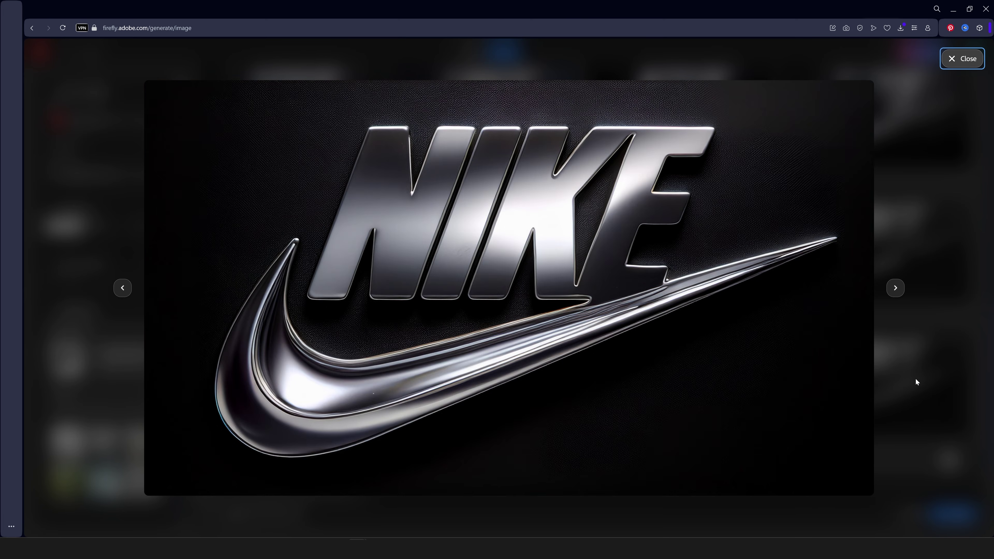
left_click(860, 94)
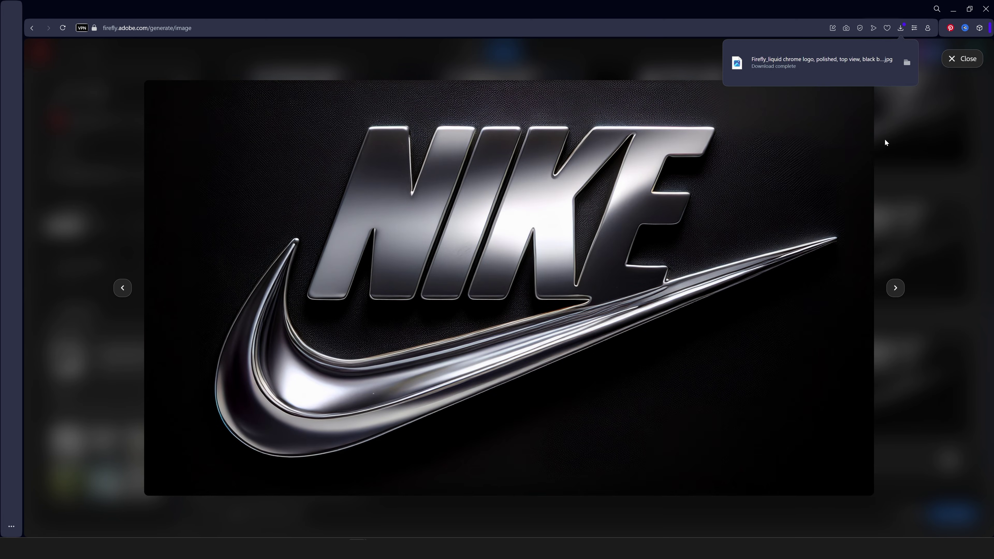
left_click(900, 148)
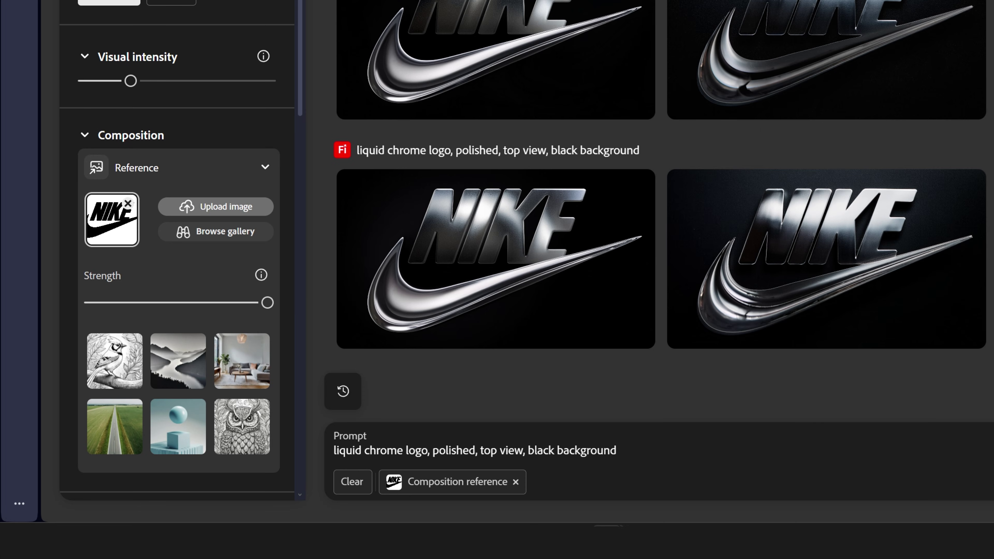
- Generate images with the prompt "logo made of moss, top view, black background" and enlarge the first result
left_click_drag(456, 450, 288, 441)
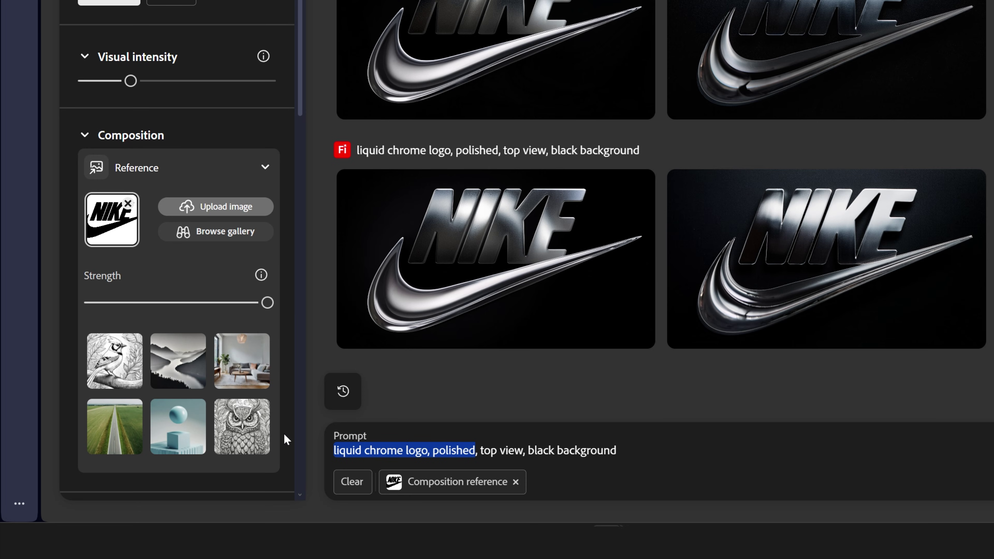
type("logo made of m")
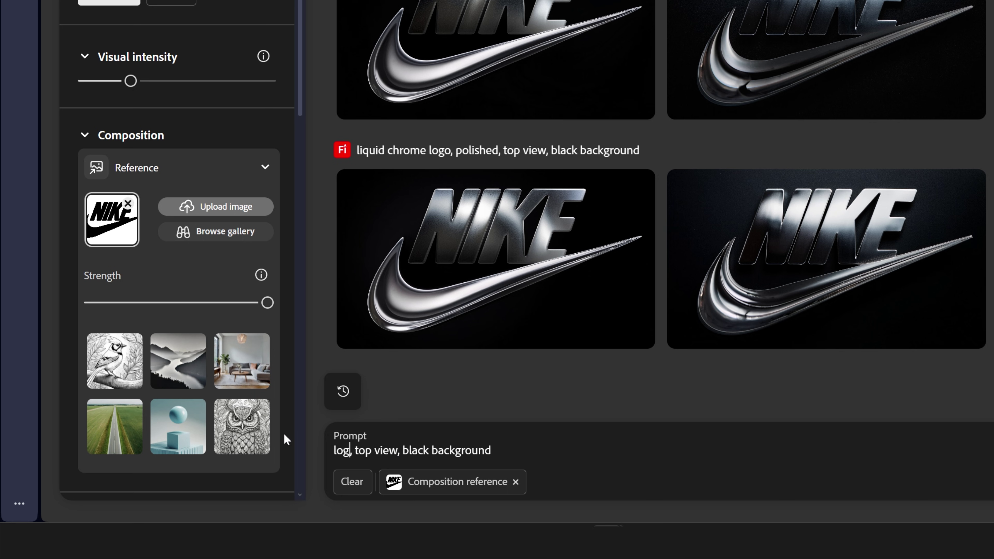
type("oss")
key("Return")
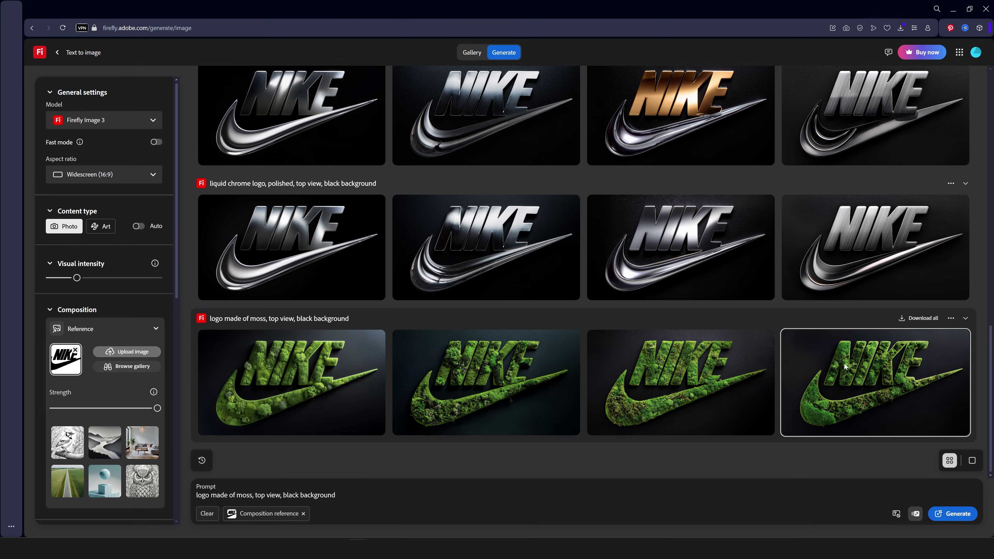
left_click(860, 357)
mouse_move(856, 102)
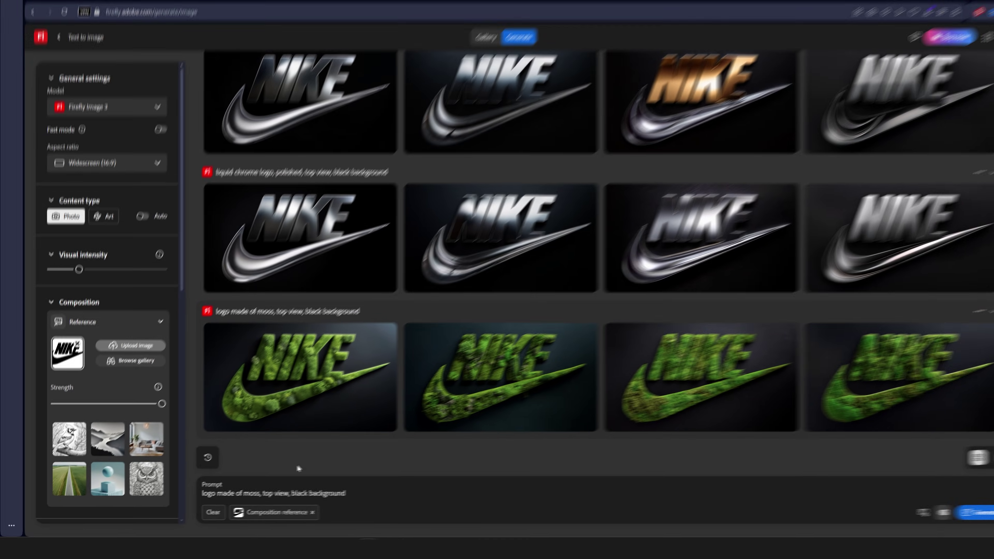
- Generate images with the prompt "logo made of pink fur, top view, black background"
left_click(241, 494)
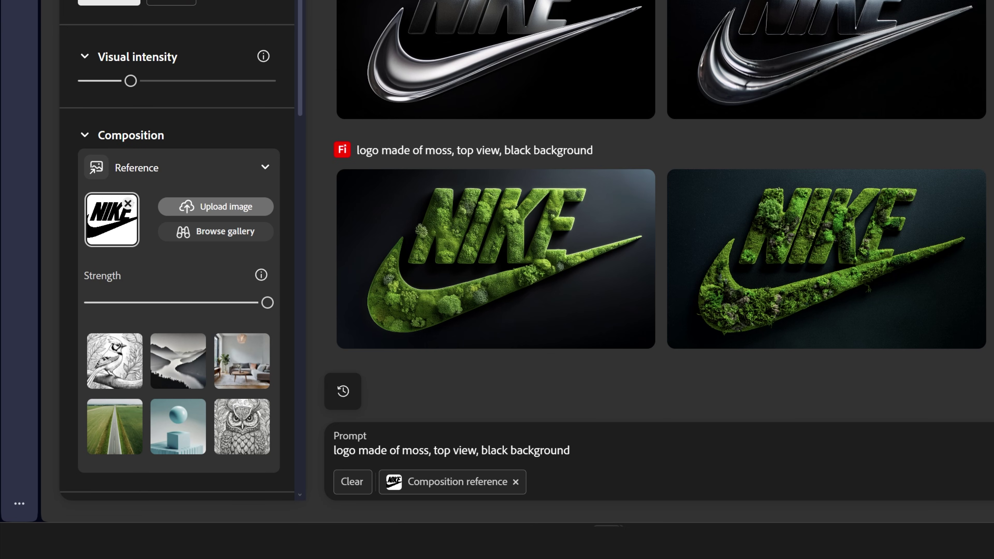
type("of pink fur")
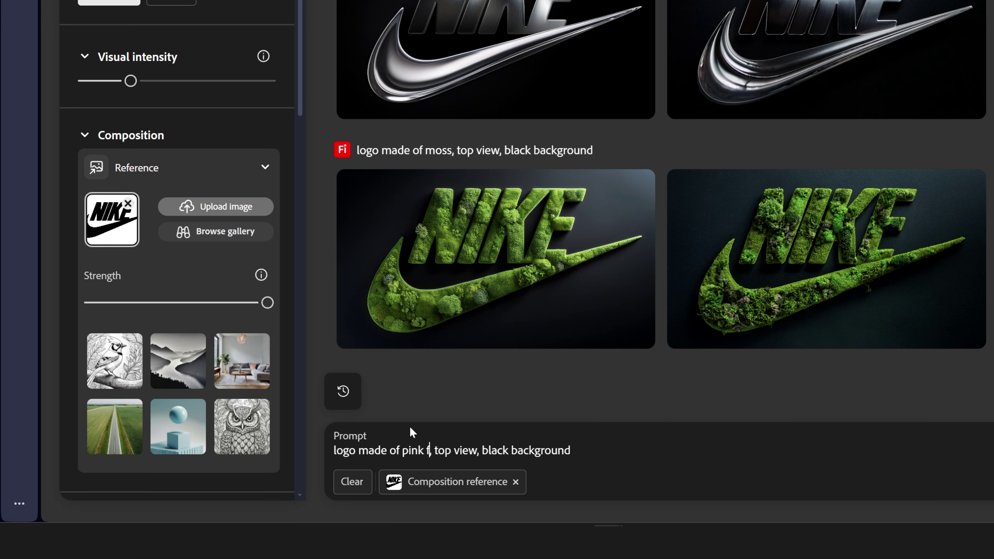
key("Return")
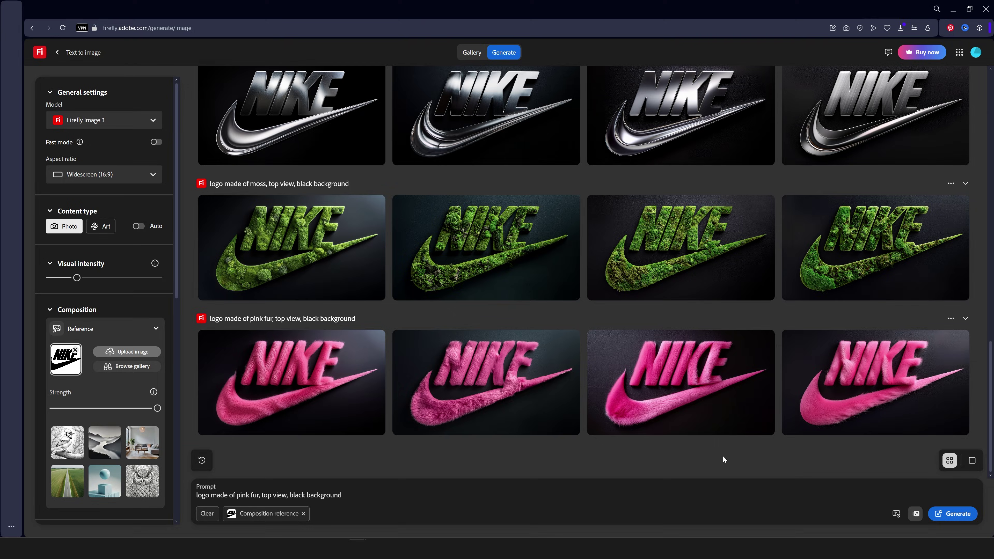
- Compare the pink fur logo images at full size, starting from the fourth, and close the preview
left_click(805, 423)
mouse_move(838, 375)
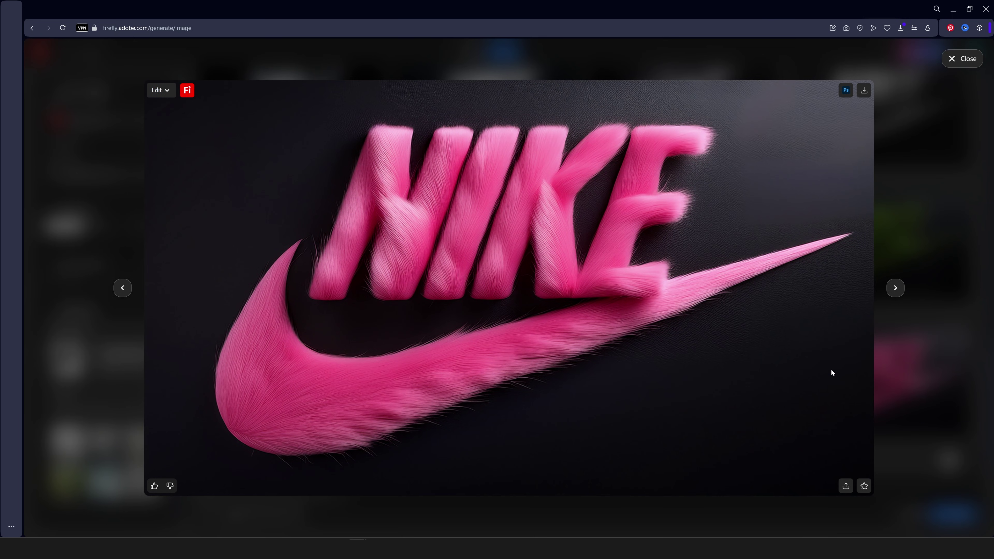
key("Left")
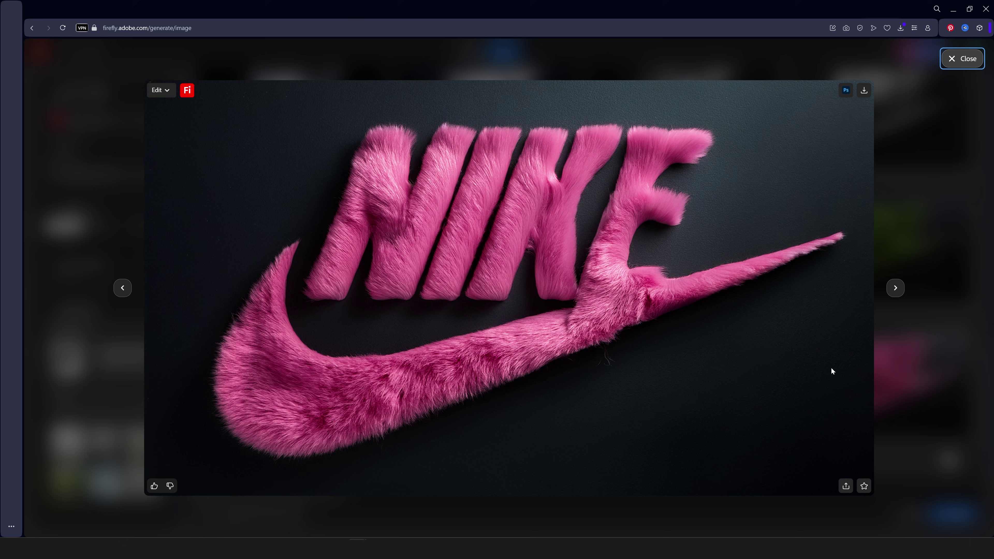
key("Escape")
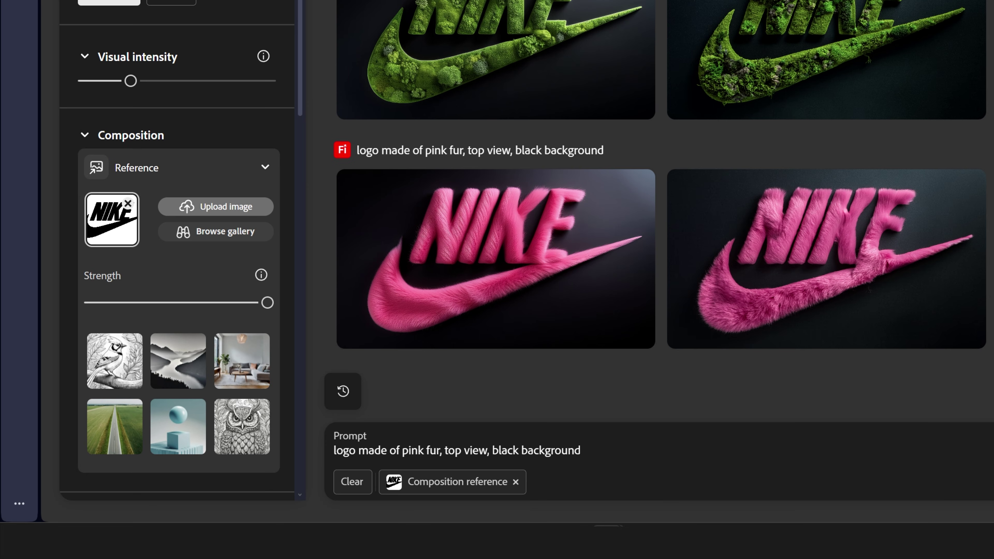
- Generate images with the prompt "yellow inflated logo made of rubber, top view, black background"
left_click_drag(409, 450, 291, 445)
type("yellow inflated lo")
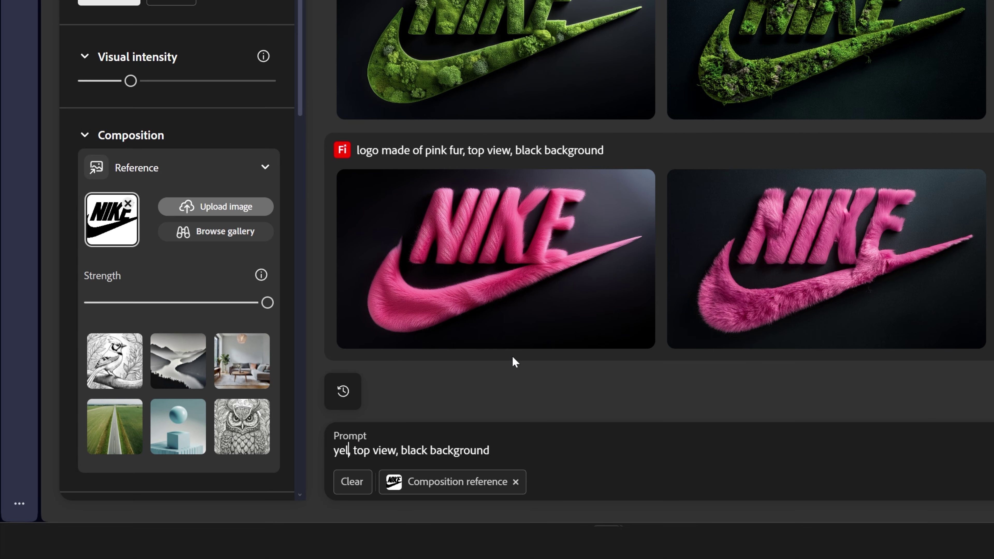
type("go made of rubber")
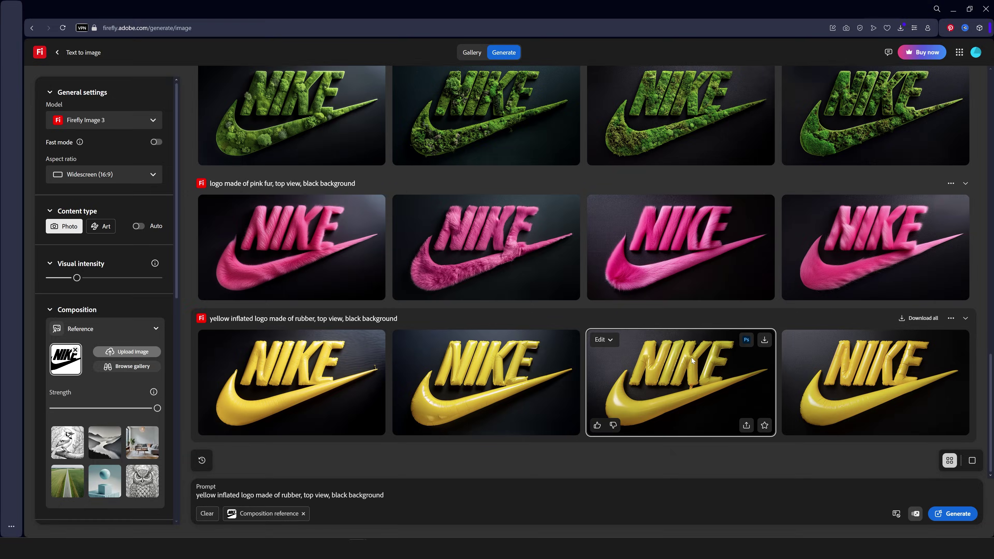
- Enlarge the third yellow inflated logo image, download it and close the preview
left_click(691, 358)
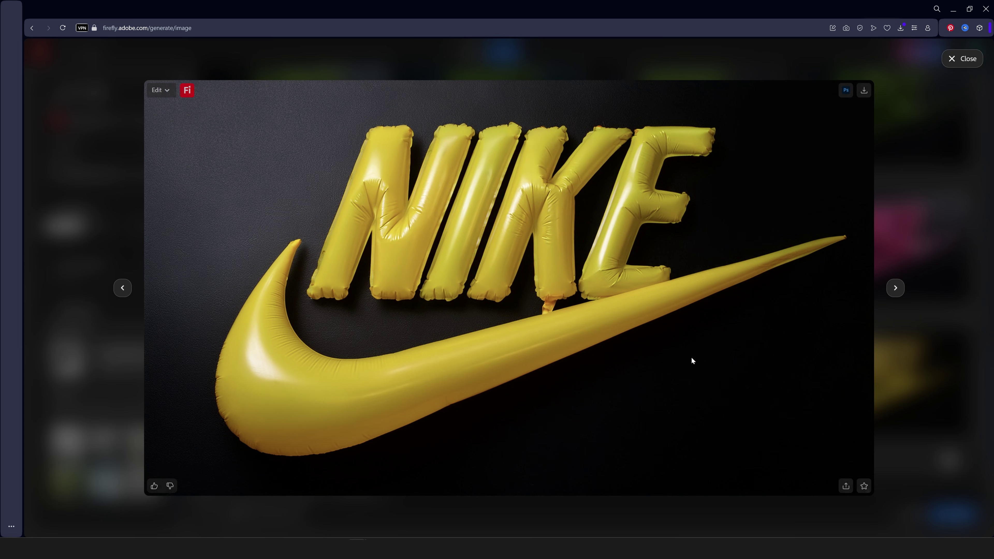
left_click(865, 91)
left_click(906, 137)
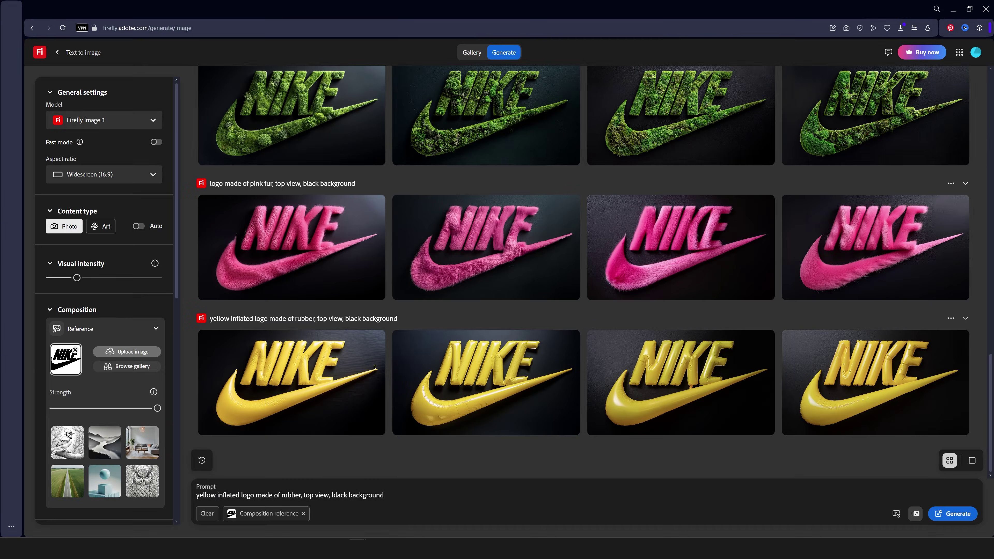
- Generate images with the prompt "logo made of ketchup, top view, black background"
left_click_drag(300, 495, 196, 495)
type("logo made of ketchu")
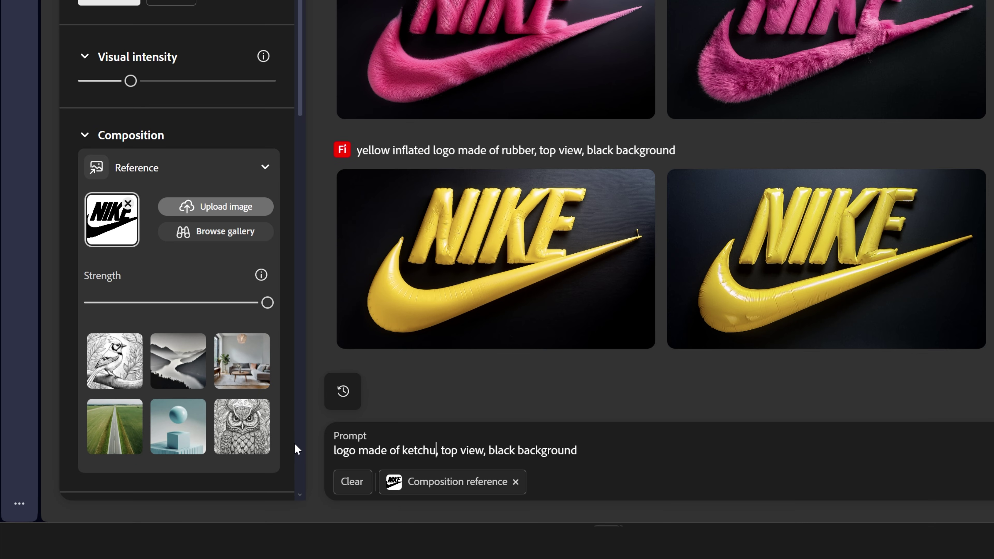
type("p")
key("Return")
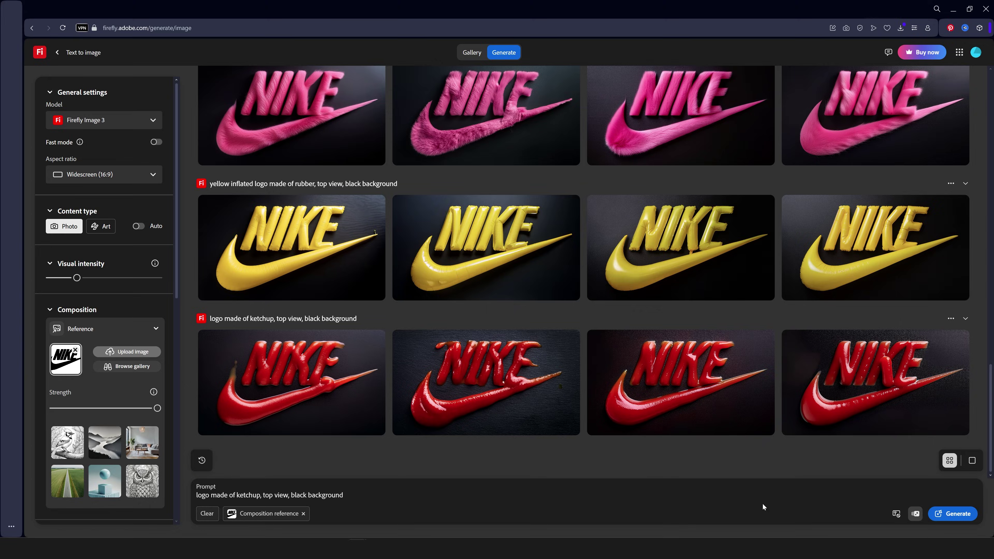
- Compare the ketchup logo images at full size and download the third one
left_click(735, 415)
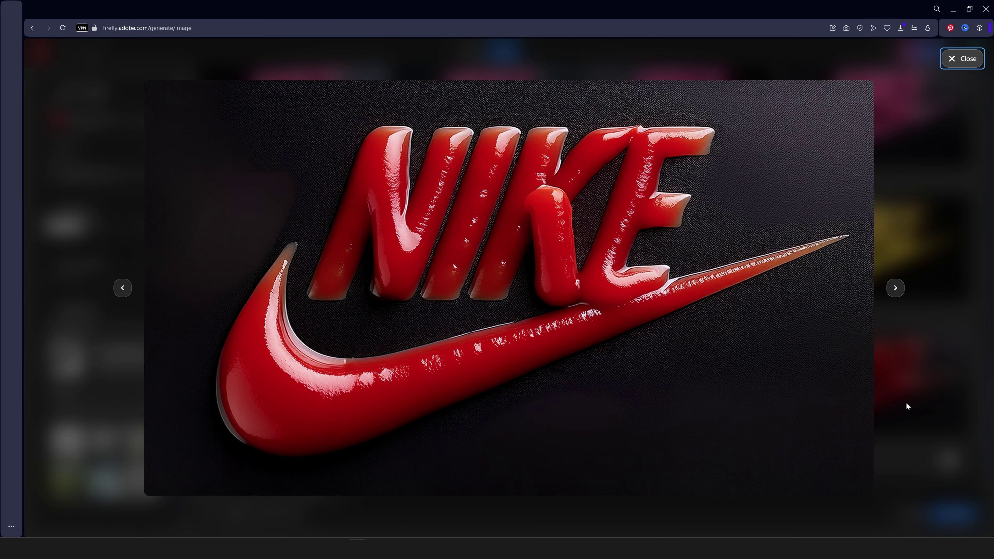
key("Right")
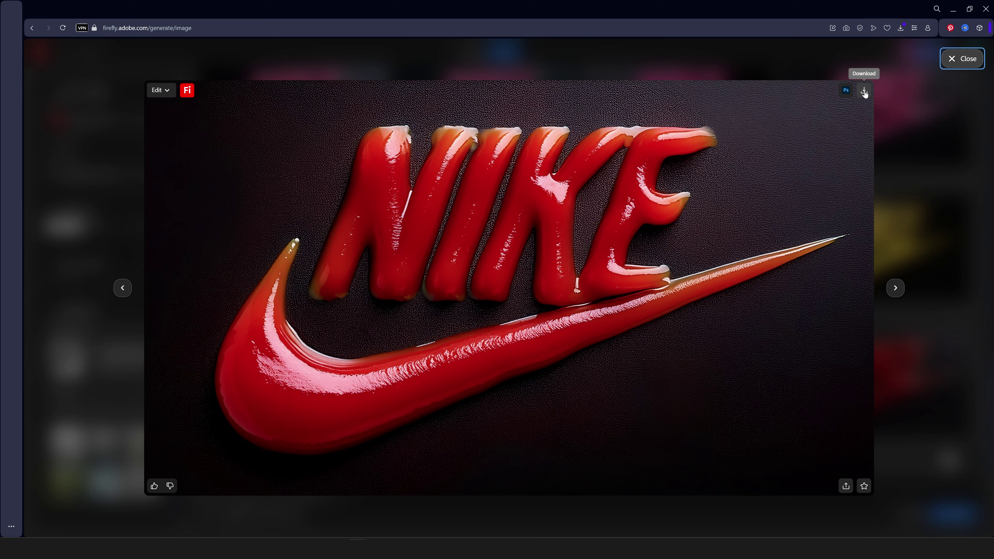
left_click(864, 92)
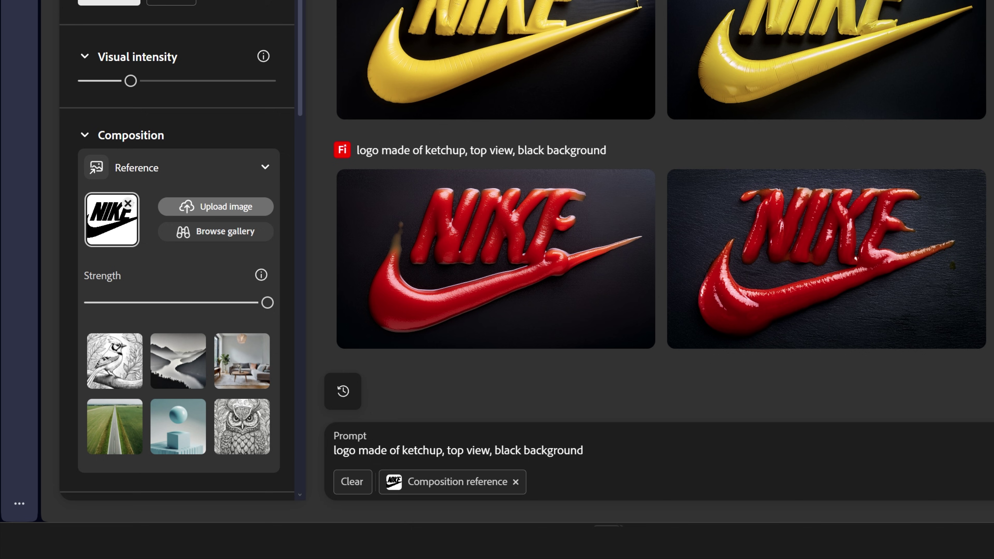
- Generate images with the prompt "logo made of green brush strokes, top view, black background"
left_click_drag(443, 451, 302, 456)
type("logo made of ")
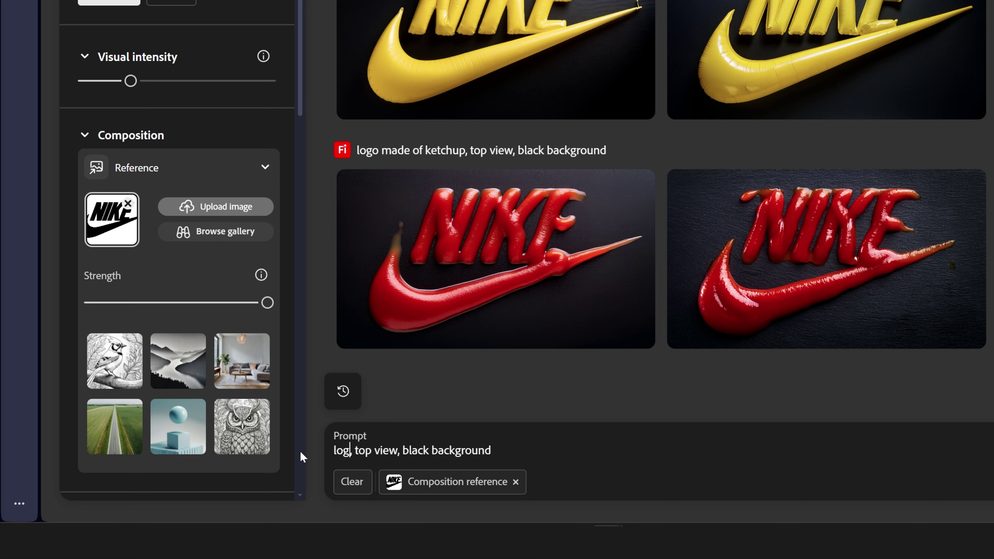
type("green brush strokes")
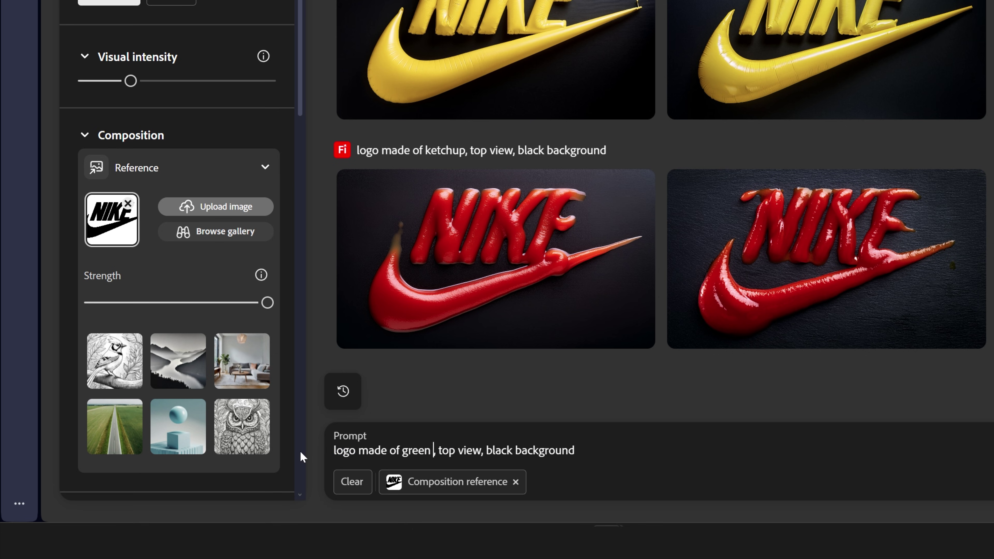
key("Return")
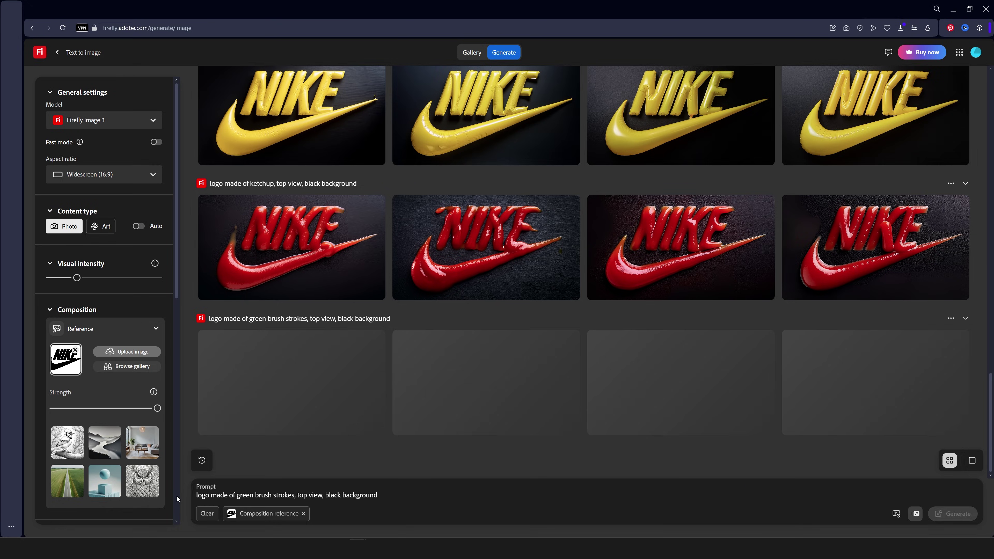
- Enlarge the fourth green brush-stroke logo image and download it
left_click(878, 357)
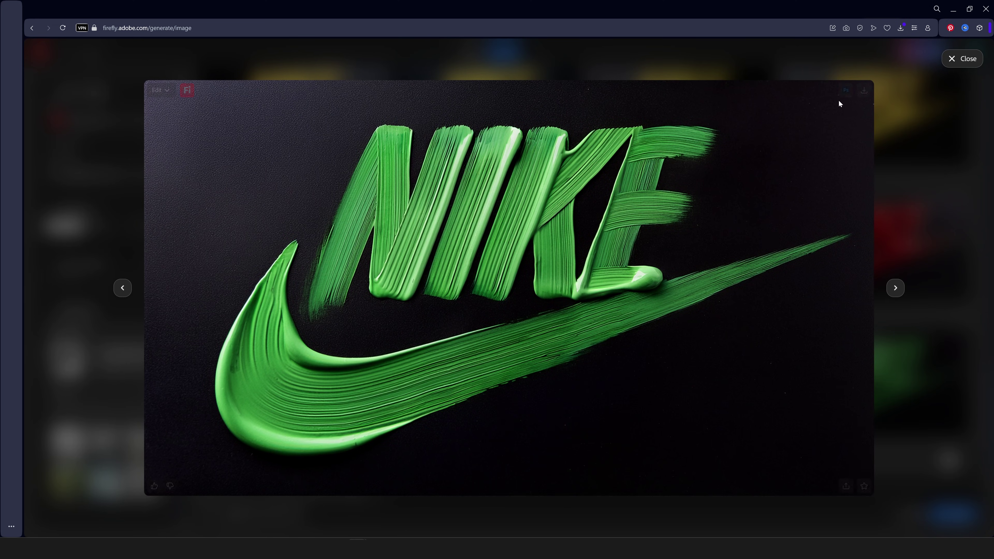
left_click(864, 90)
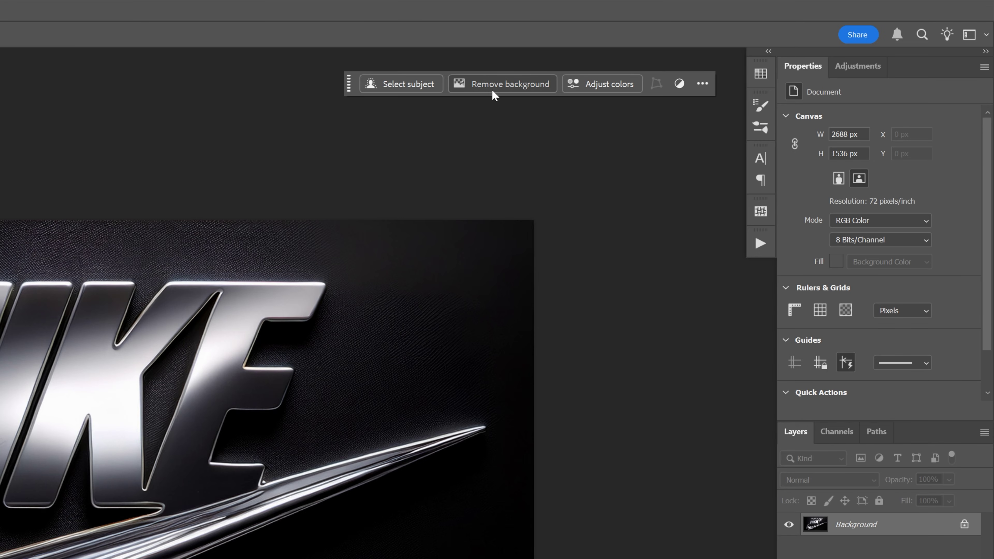
- Remove the chrome logo's background and place a black (#000000) Solid Color fill layer beneath it
left_click(532, 85)
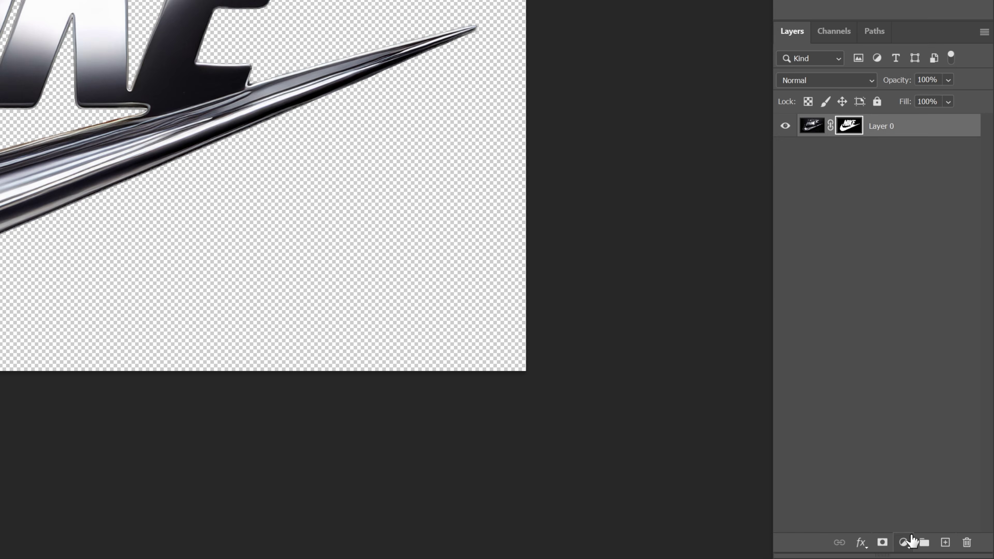
left_click(912, 542)
left_click(922, 268)
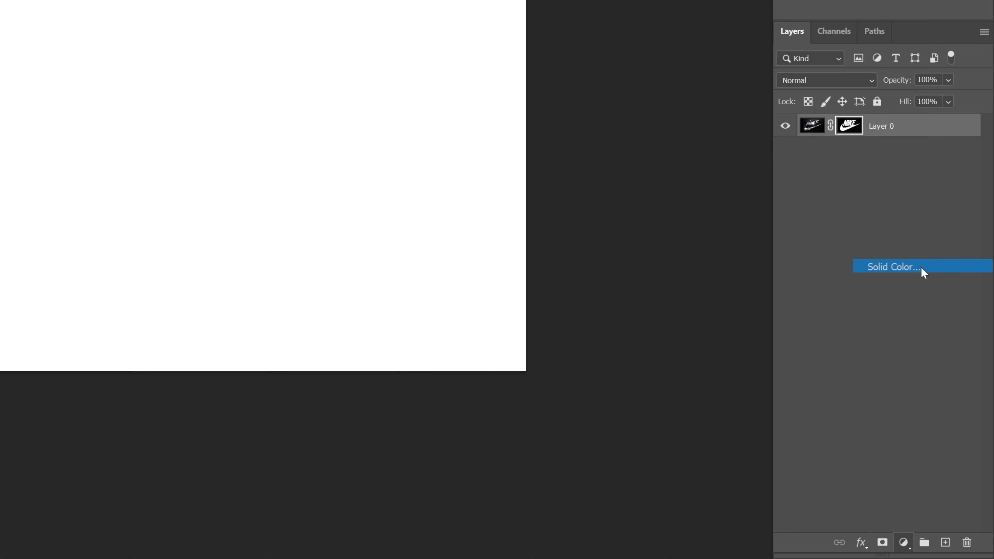
left_click_drag(535, 162, 424, 236)
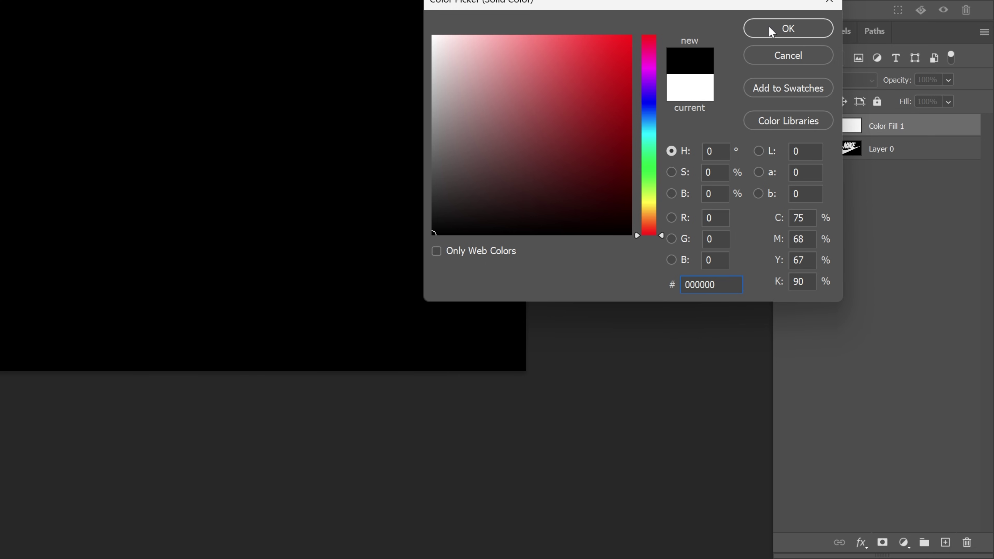
left_click(788, 29)
left_click_drag(912, 129, 907, 161)
left_click(914, 132)
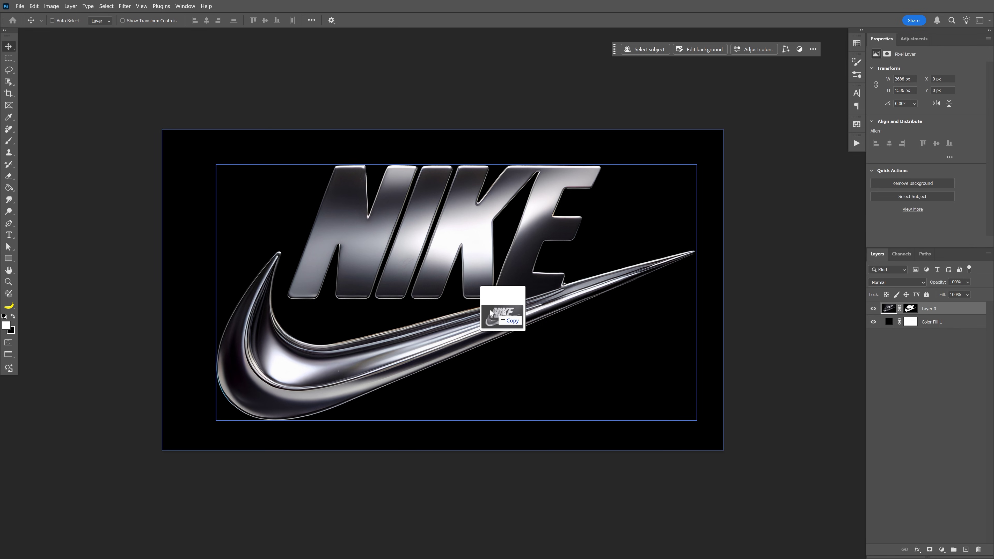
- Place the ripped-paper and remaining Firefly logo images as layers with their backgrounds removed, keeping only the yellow inflated logo visible above the black fill
left_click_drag(503, 320, 503, 321)
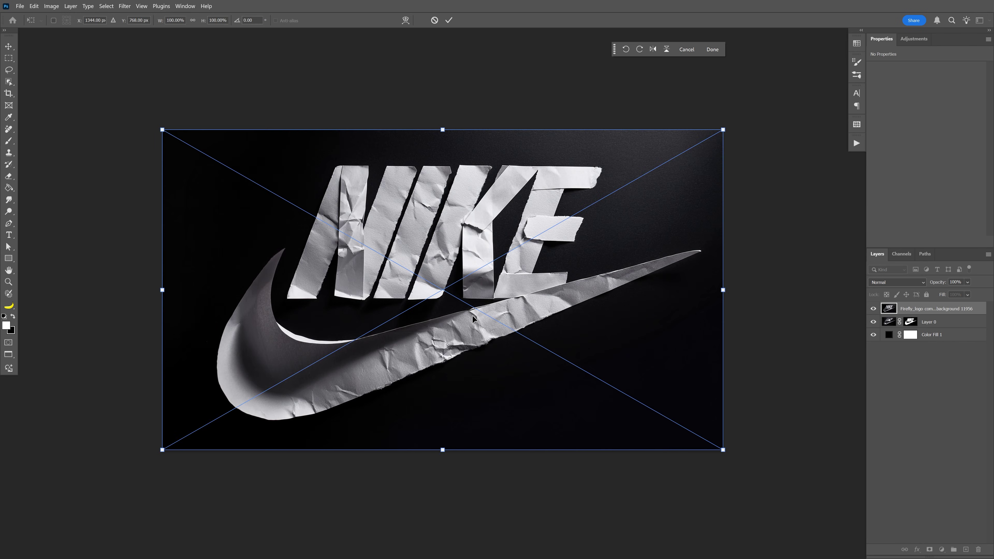
key("Return")
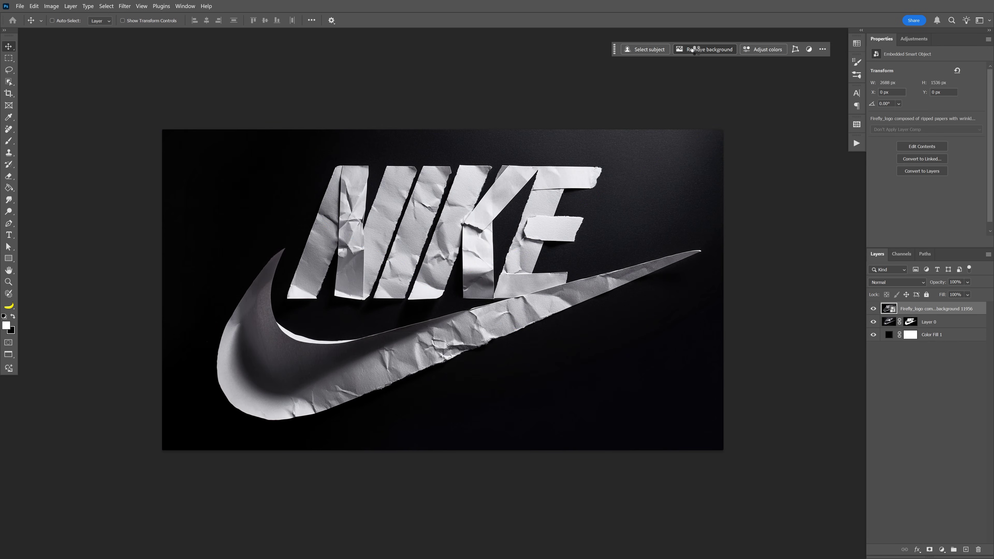
left_click_drag(873, 308, 874, 322)
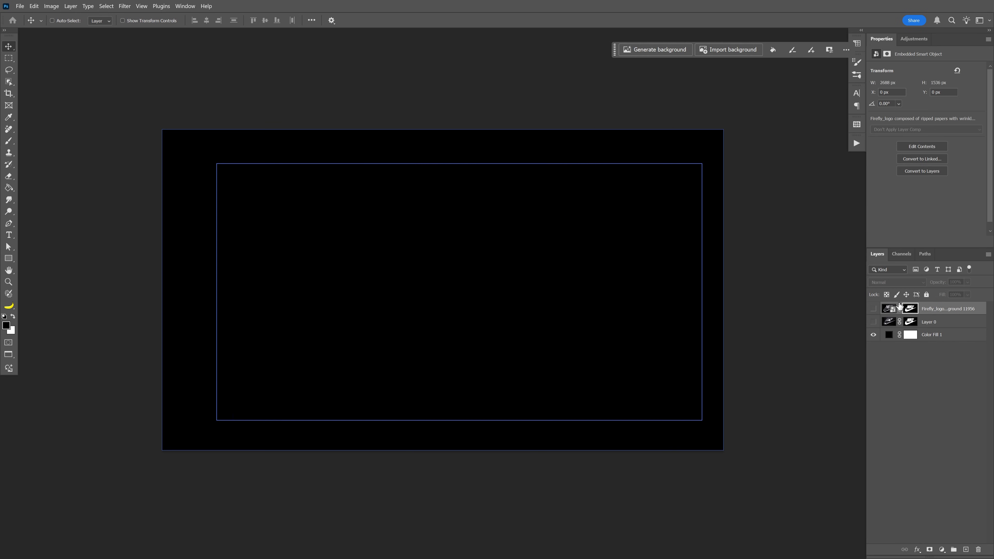
left_click_drag(993, 235, 469, 323)
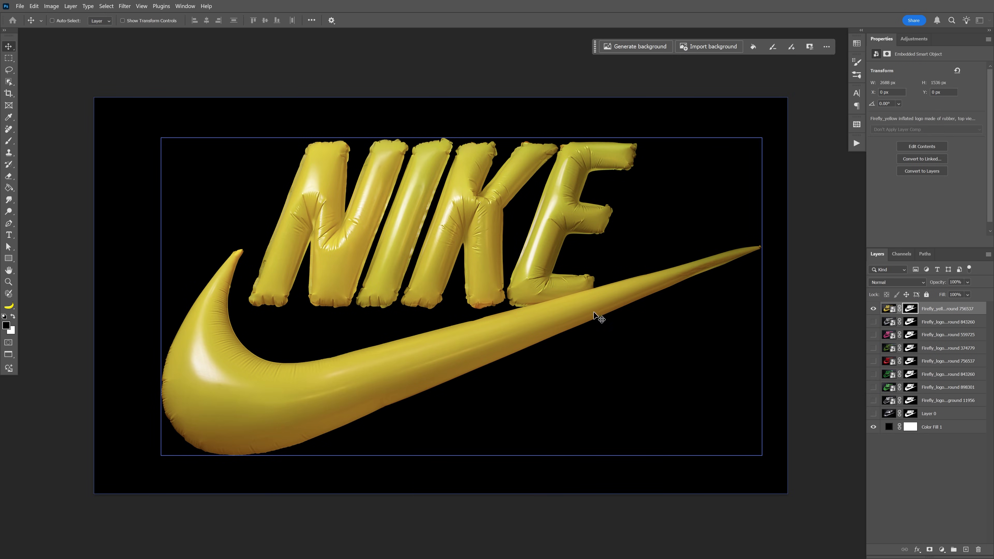
- Duplicate the black fill layer beneath every logo layer and show all hidden logo layers
left_click(905, 429)
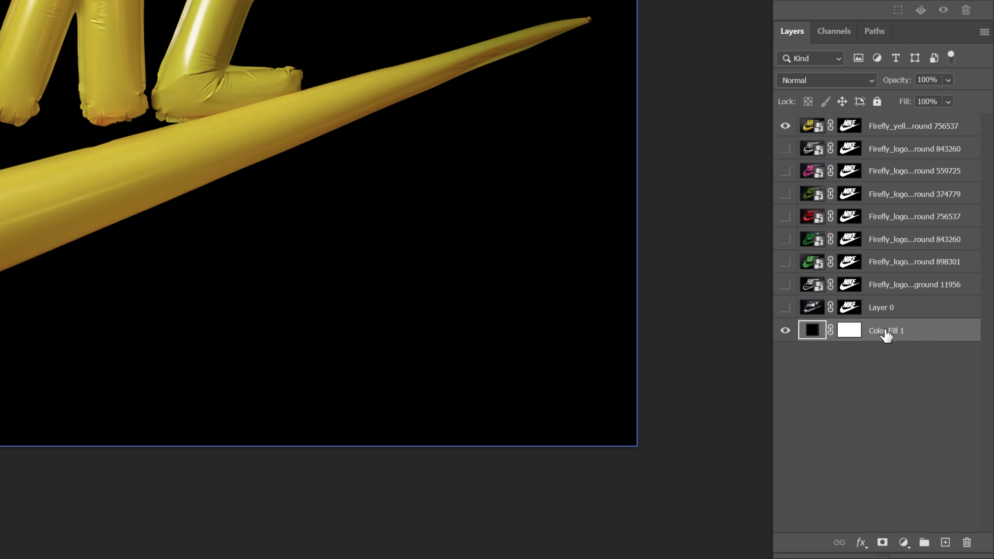
left_click_drag(879, 336, 877, 137)
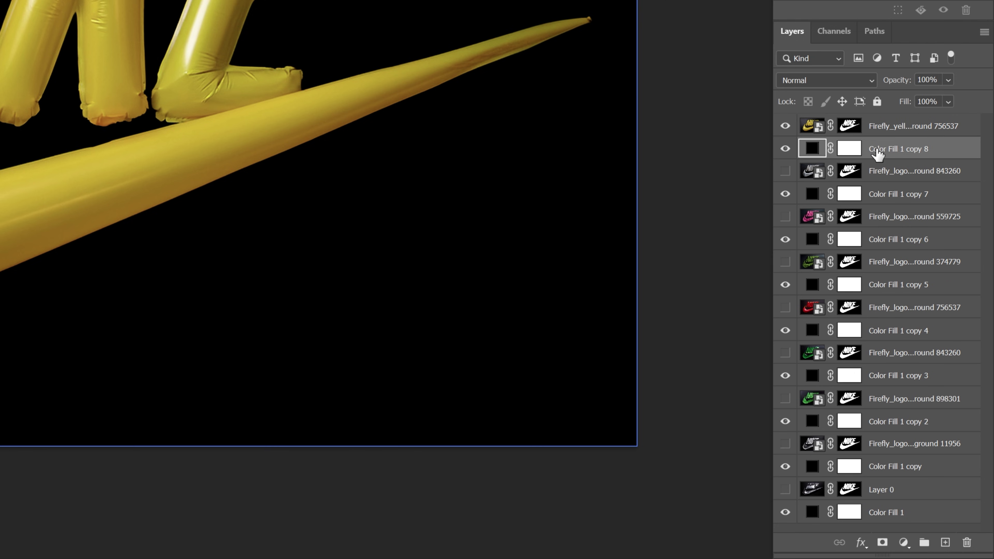
left_click(782, 171)
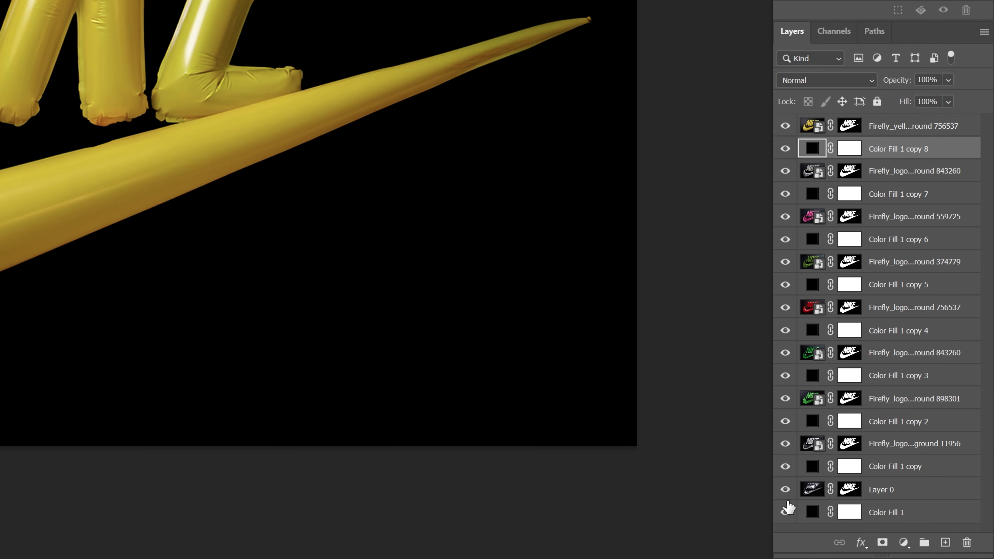
- Merge the yellow inflated logo and the stone logo each with the black fill layer directly beneath
left_click(888, 132)
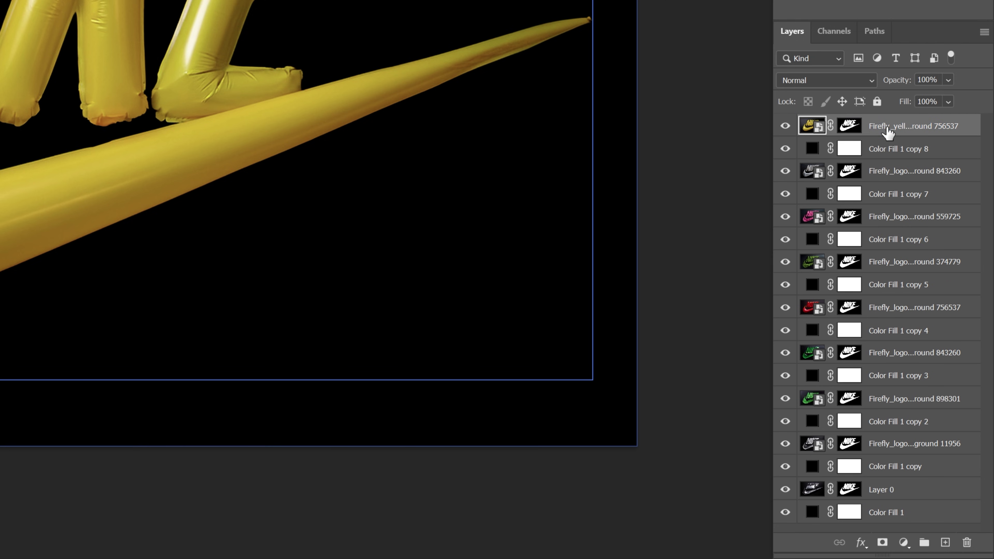
left_click(893, 148, "shift")
right_click(898, 149)
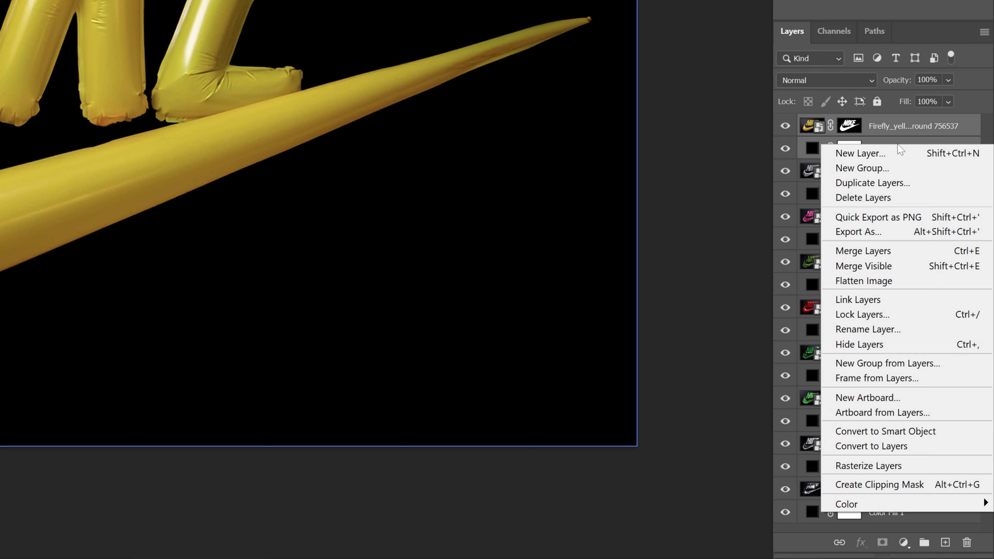
left_click(895, 254)
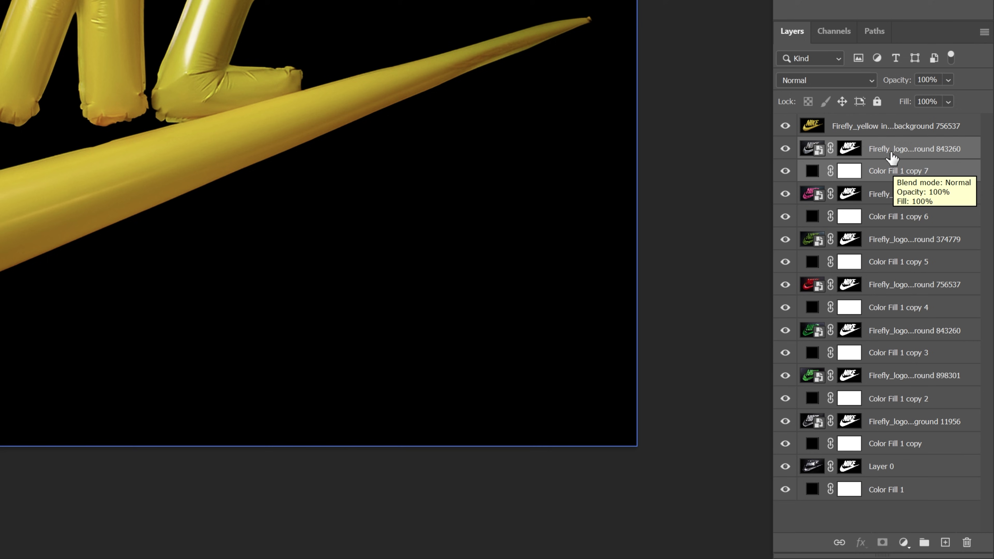
right_click(870, 171)
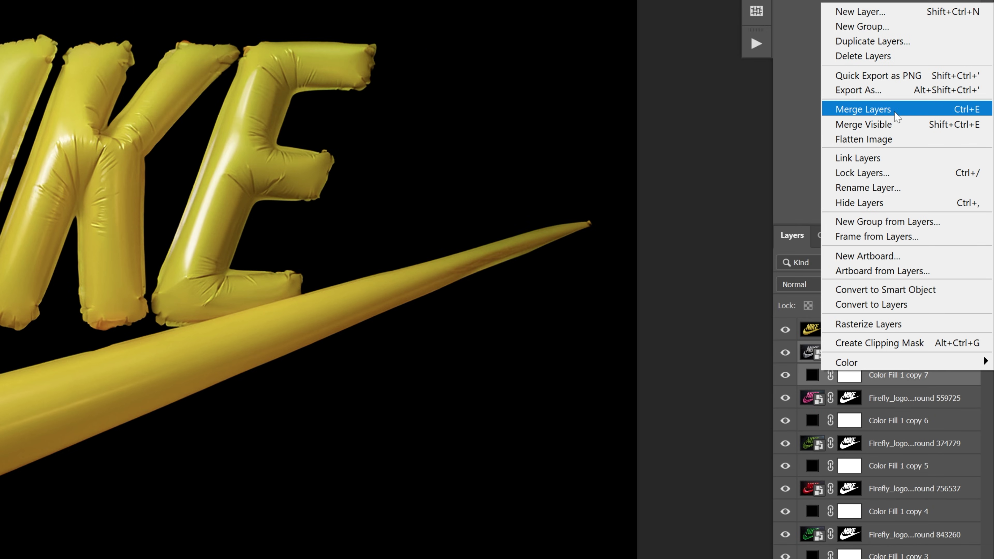
left_click(895, 112)
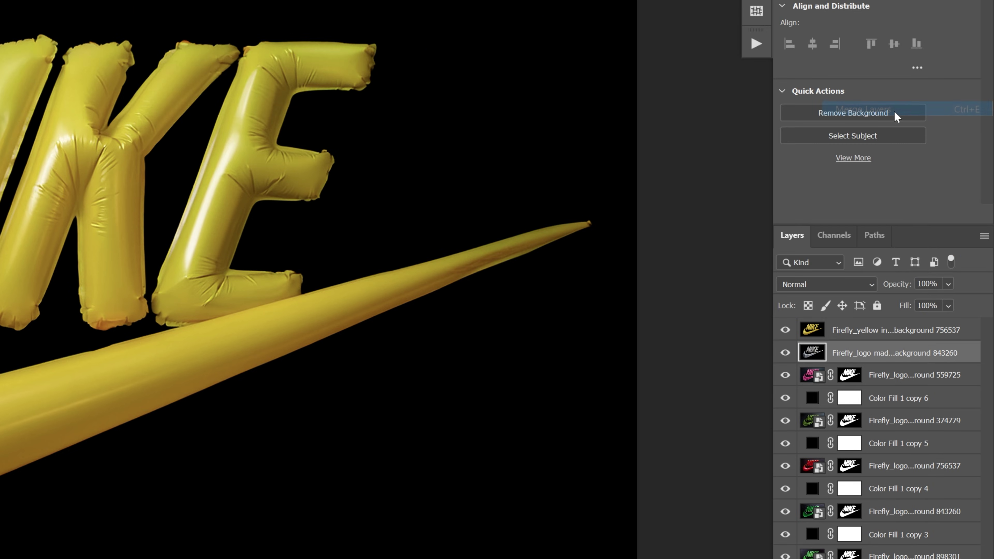
- Merge each remaining logo layer, from the pink fur logo down to Layer 0, with the black fill directly beneath it
left_click(892, 187)
left_click(892, 210, "shift")
right_click(890, 236)
left_click(894, 159)
left_click(895, 254)
left_click(894, 276, "shift")
right_click(894, 276)
left_click(908, 2)
left_click(894, 262)
left_click(894, 285, "shift")
right_click(895, 282)
left_click(896, 18)
left_click(892, 284)
left_click(893, 307, "shift")
right_click(893, 307)
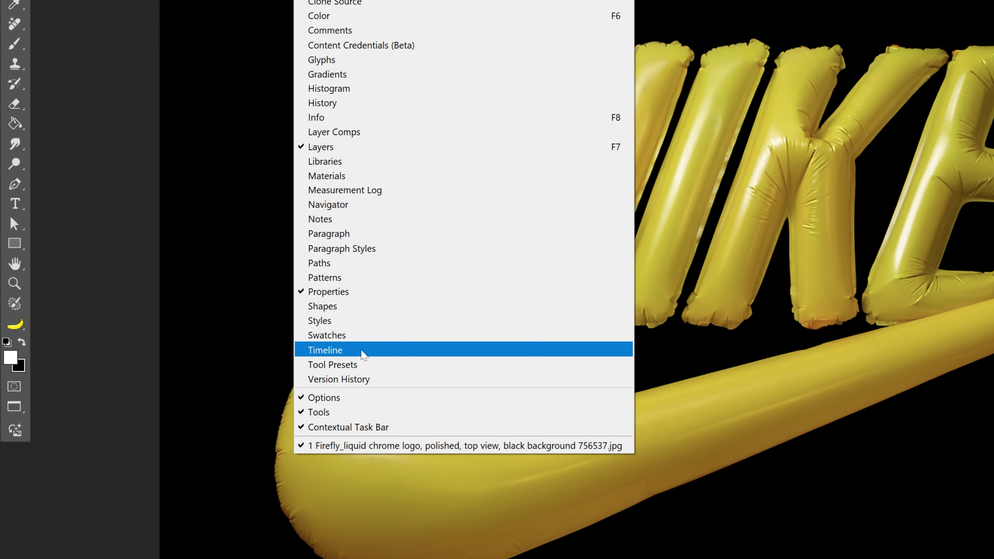
- Show the Timeline, create a video timeline from the layers, and enlarge it to reveal all tracks
left_click(362, 350)
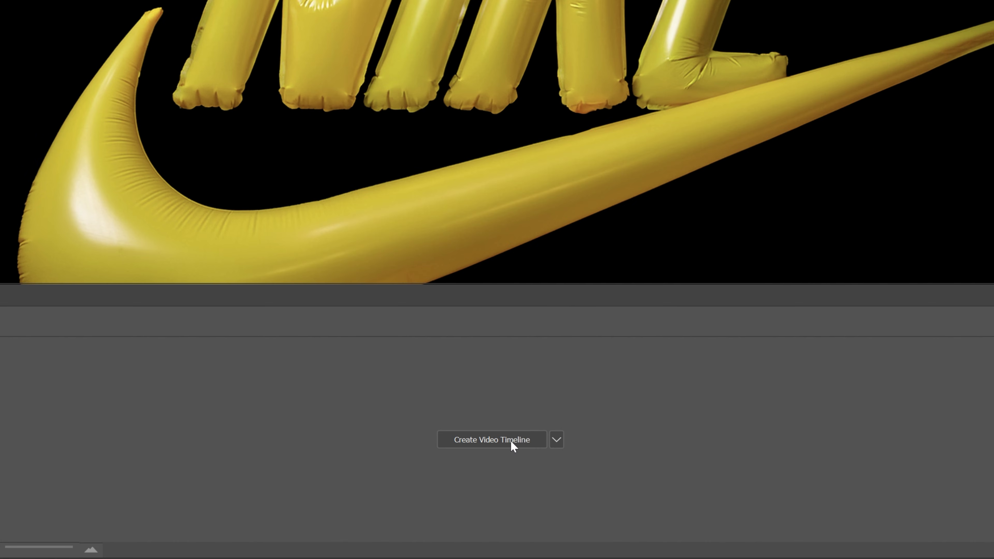
left_click(514, 447)
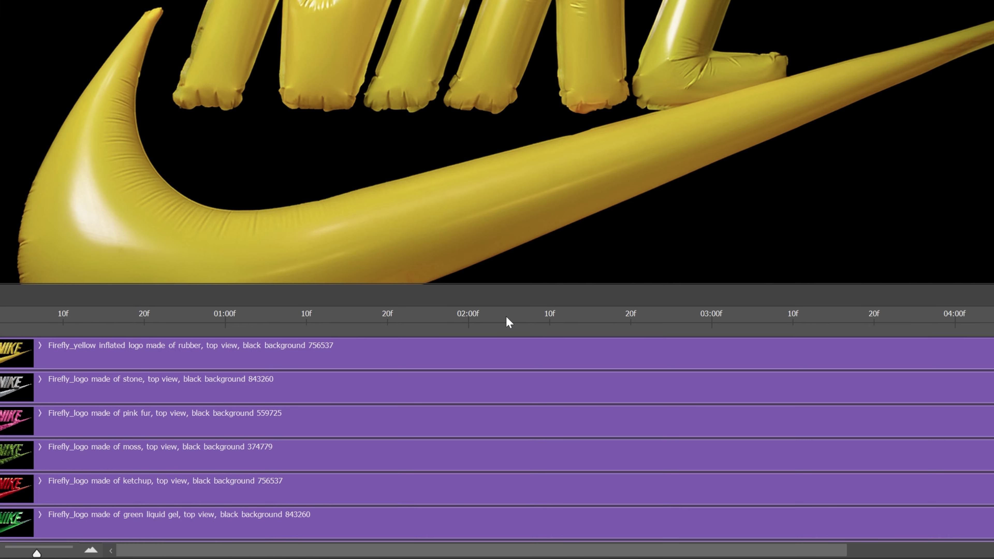
left_click_drag(511, 279, 514, 116)
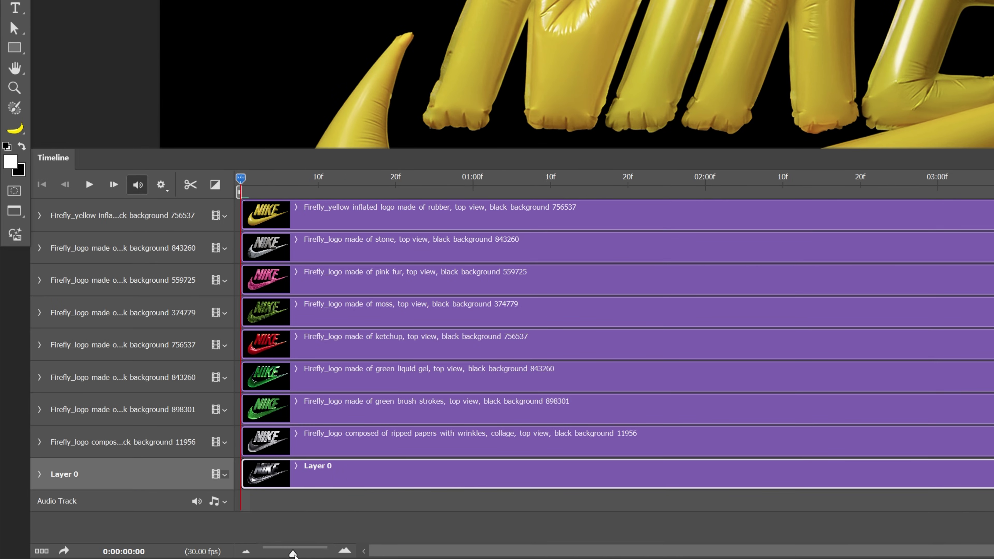
- Split all the logo clips in the timeline at frame 5
left_click_drag(293, 553, 323, 554)
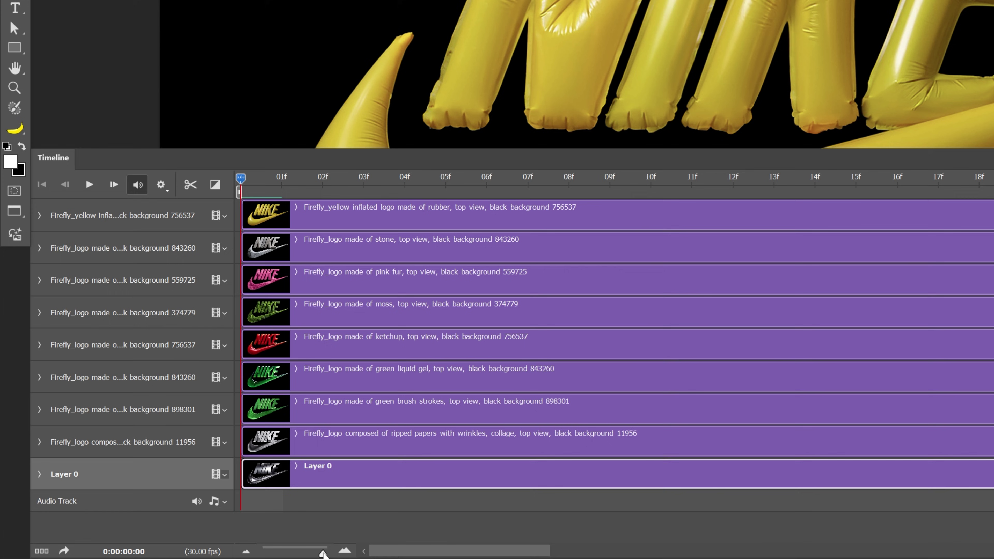
left_click(446, 182)
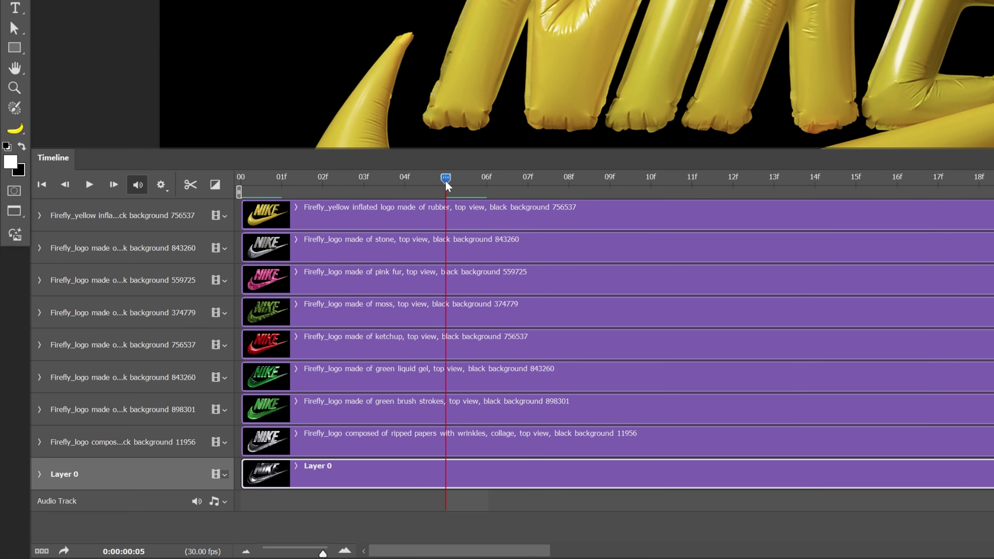
left_click(426, 213, "shift")
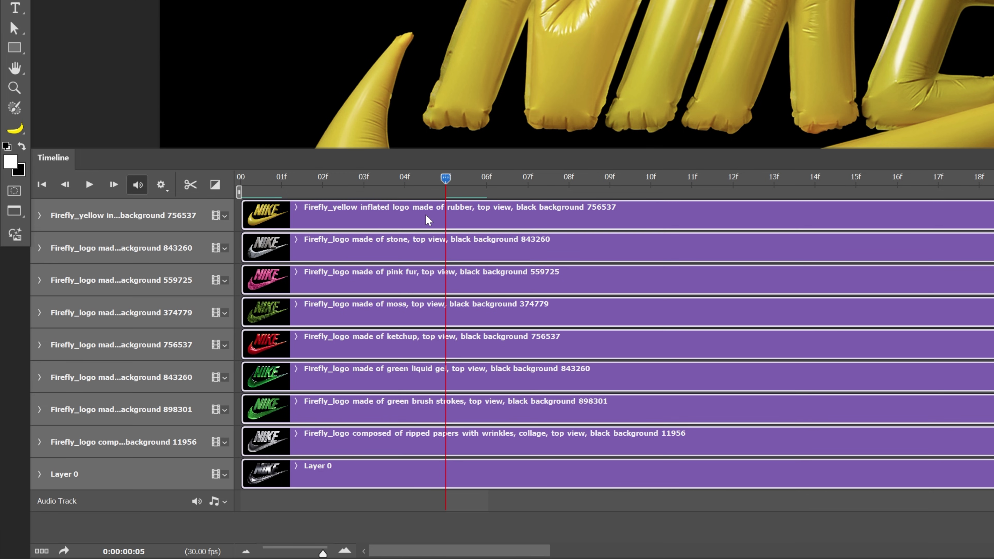
left_click(191, 186)
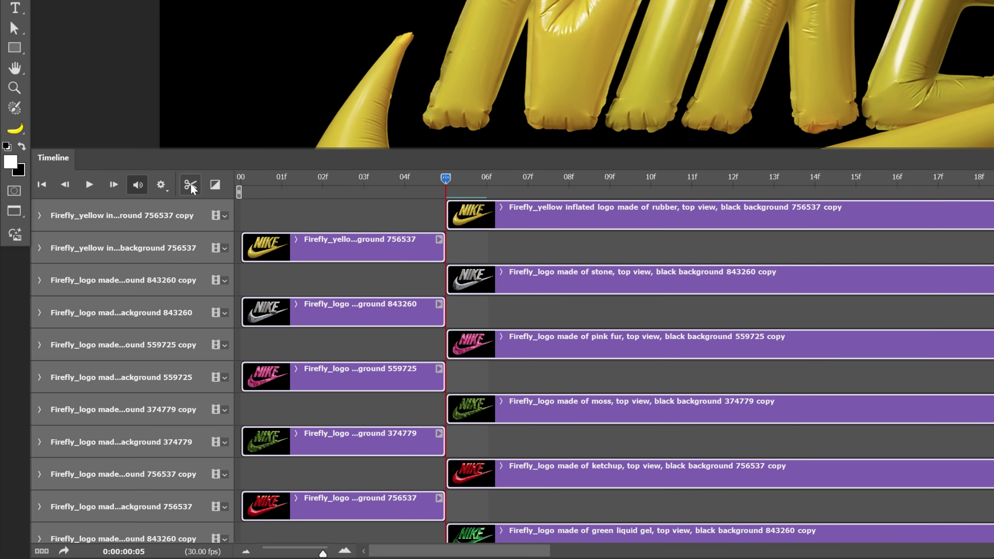
- Delete the part of every logo clip after frame 5, keeping only the first five frames of each
left_click(457, 240)
left_click(538, 212)
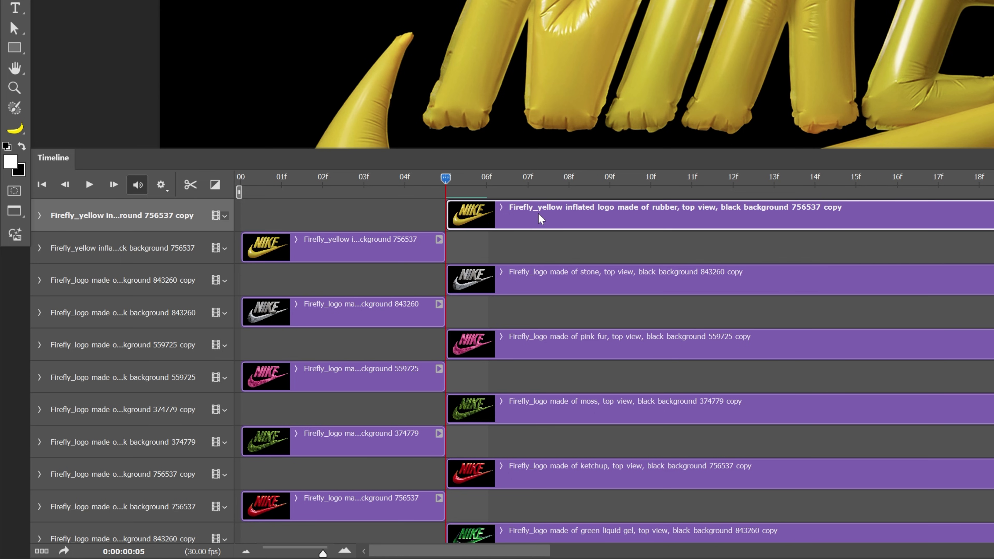
key("Delete")
left_click(552, 245)
key("Delete")
left_click(550, 279)
key("Delete")
left_click(554, 313)
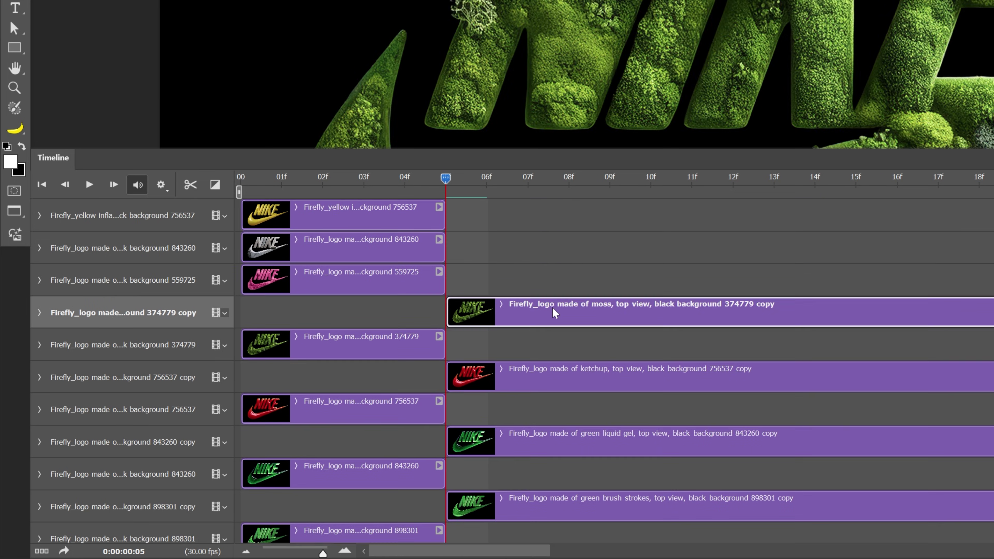
key("Delete")
left_click(549, 344)
key("Delete")
left_click(545, 371)
key("Delete")
left_click(541, 405)
key("Delete")
left_click(540, 437)
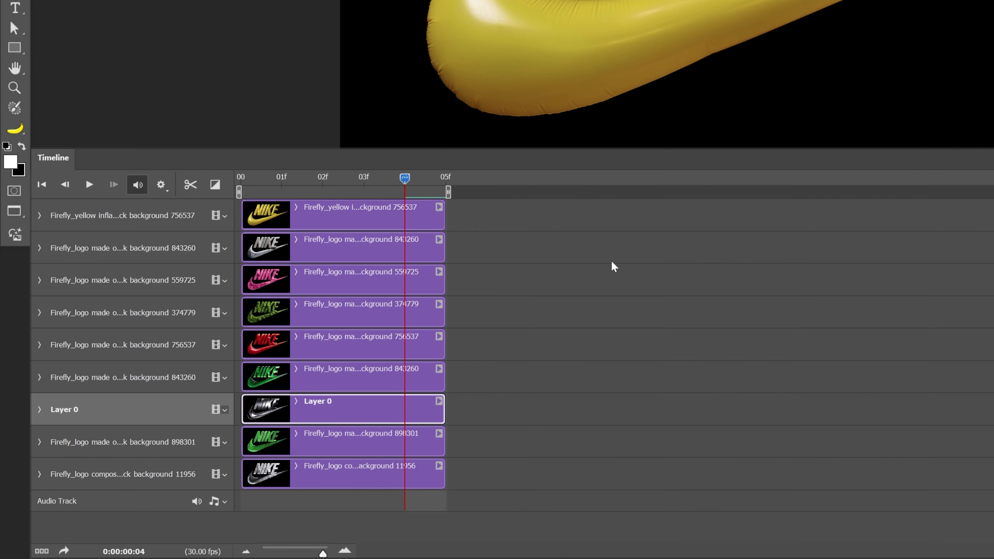
- Arrange the green brush-stroke, chrome, green gel and ketchup clips end to end after the ripped-paper clip, starting at frame 5
left_click_drag(306, 451, 516, 446)
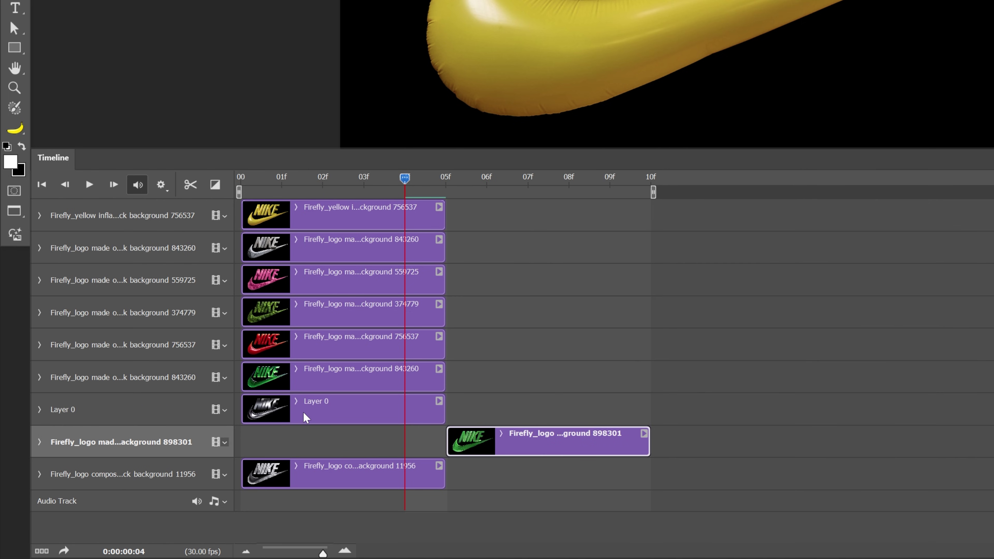
left_click_drag(306, 418, 715, 416)
left_click_drag(331, 381, 946, 380)
left_click_drag(293, 351, 644, 428)
- Arrange the moss, pink fur, stone and yellow inflated clips end to end after the ketchup clip and play back the animation
left_click_drag(323, 554, 306, 553)
left_click_drag(279, 314, 715, 317)
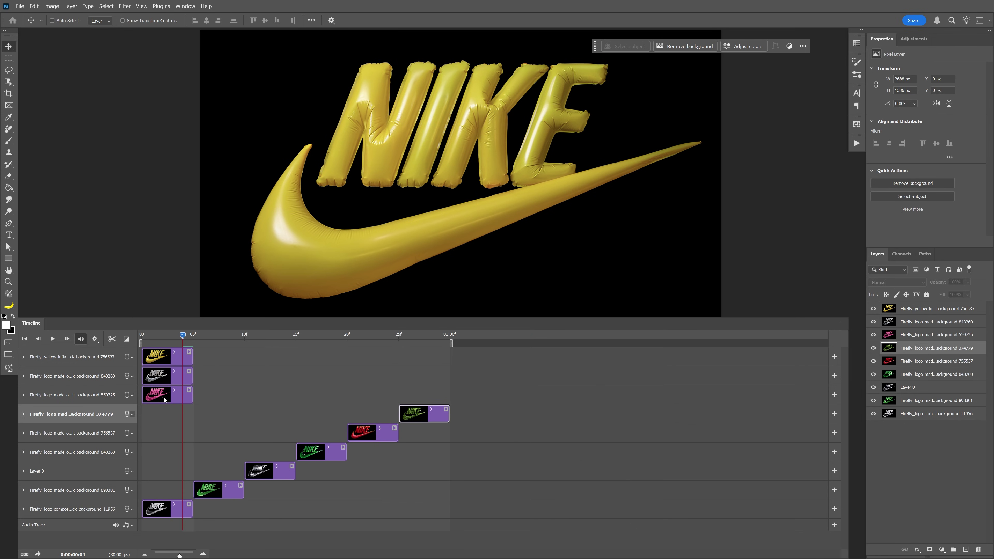
left_click_drag(164, 399, 472, 397)
left_click_drag(158, 377, 518, 376)
left_click_drag(159, 357, 569, 357)
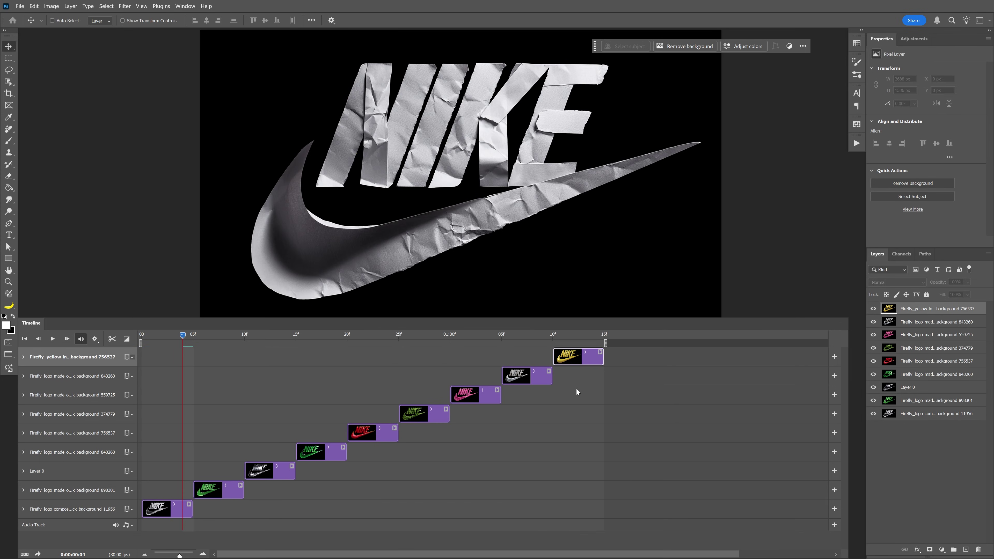
key("space")
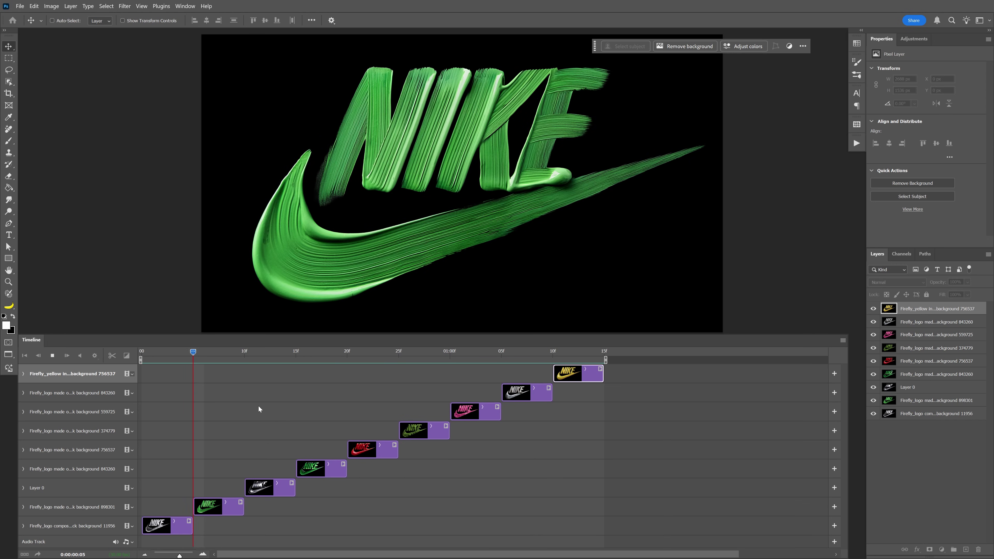
key("space")
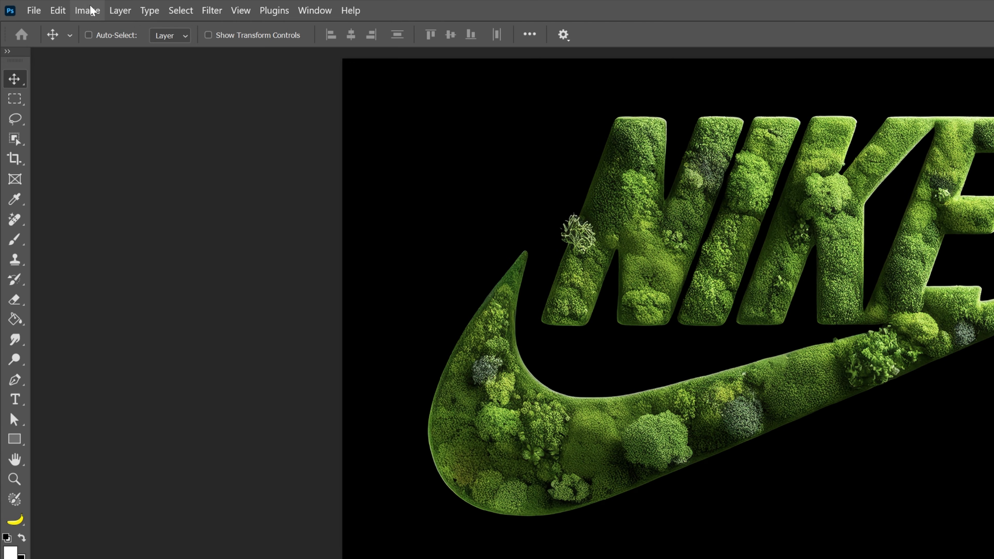
- Resize the image to 800 pixels wide with proportions kept and fit the canvas to the view
left_click(53, 6)
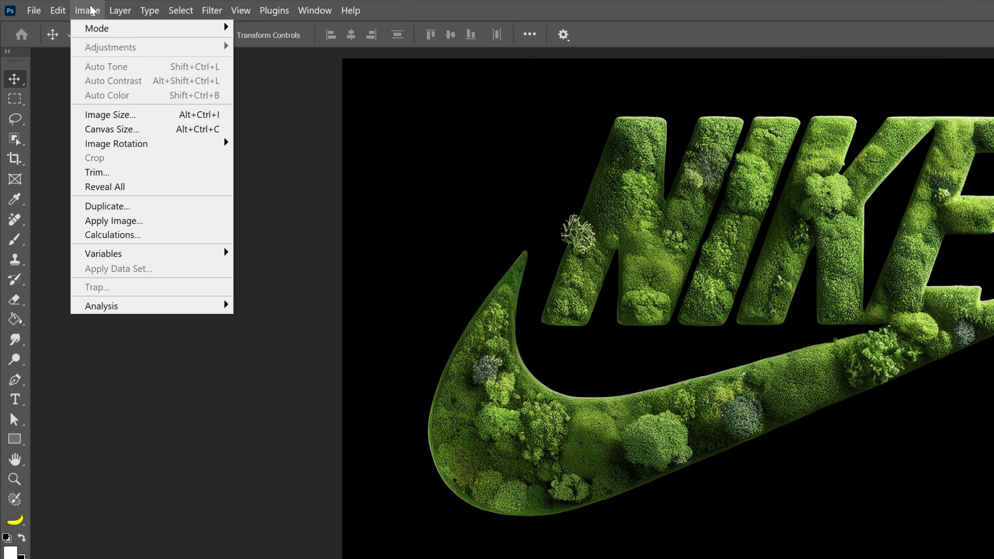
left_click(142, 114)
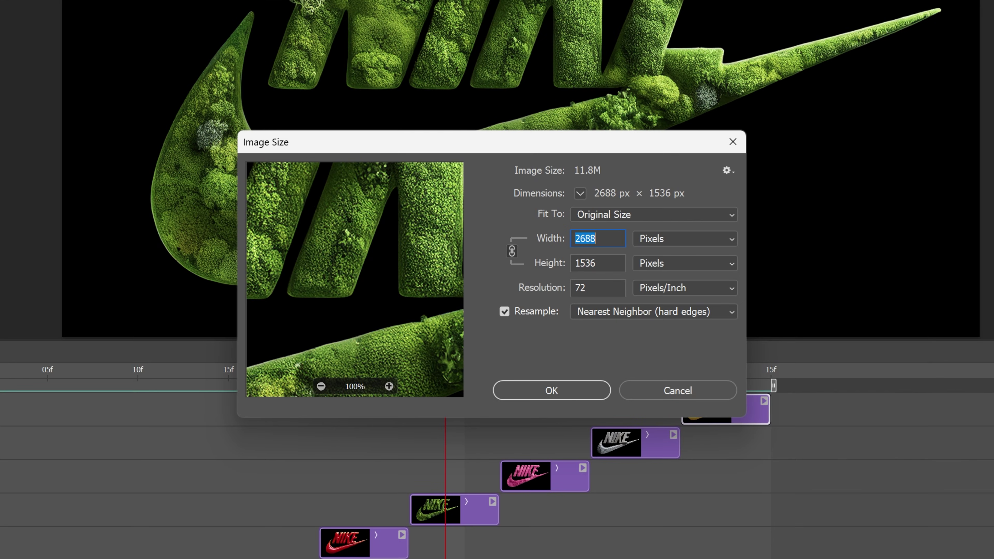
type("800")
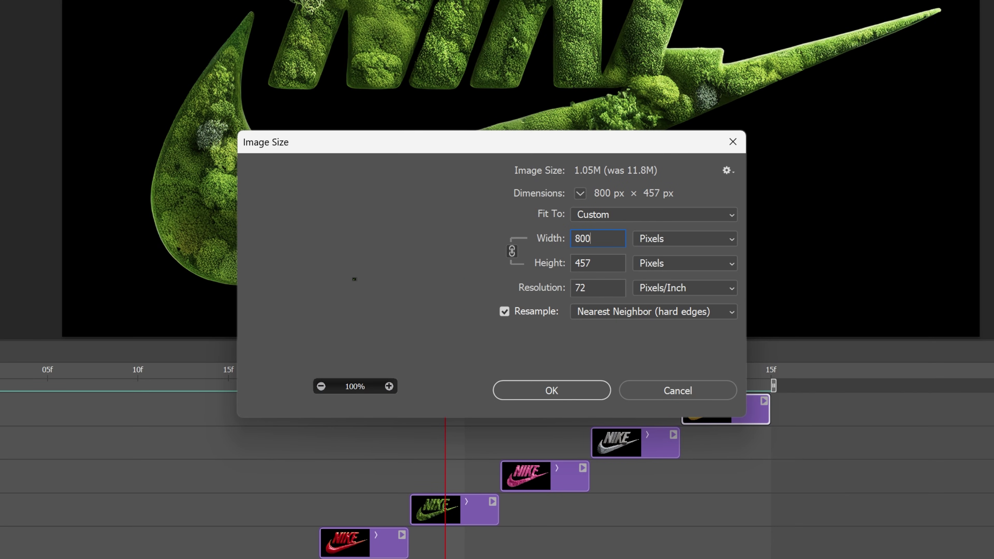
key("Return")
key("ctrl+0")
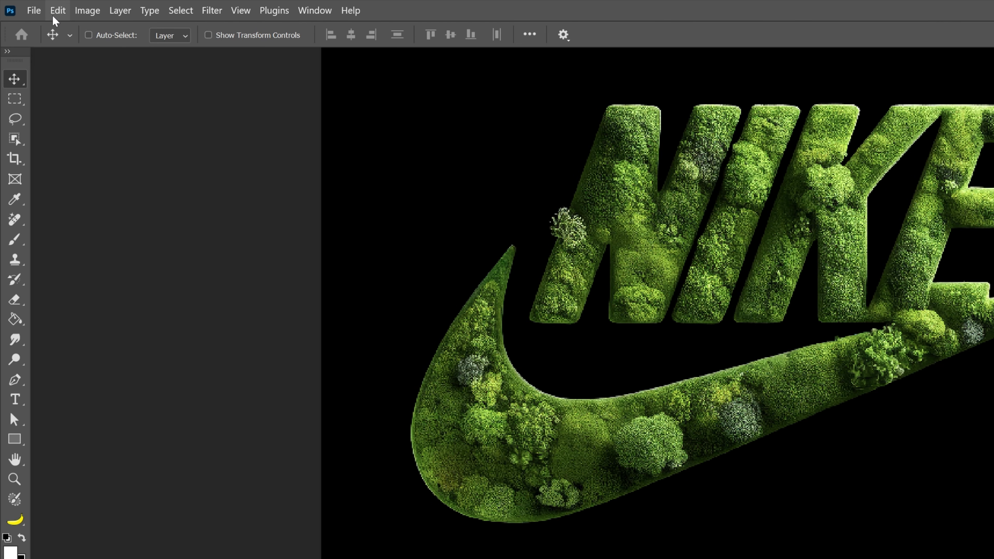
- Start a Save for Web (Legacy) export of the animation and choose GIF as the file format
left_click(19, 6)
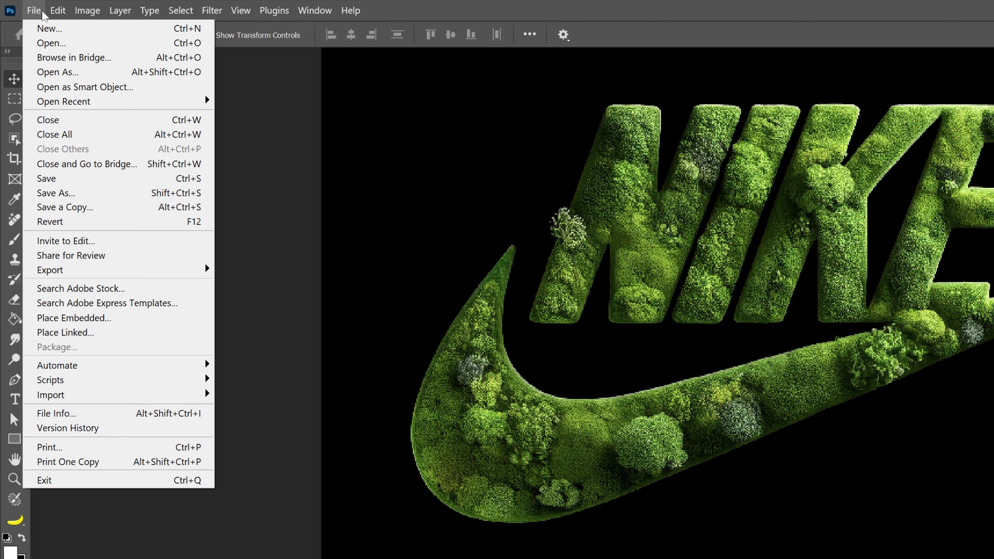
mouse_move(118, 270)
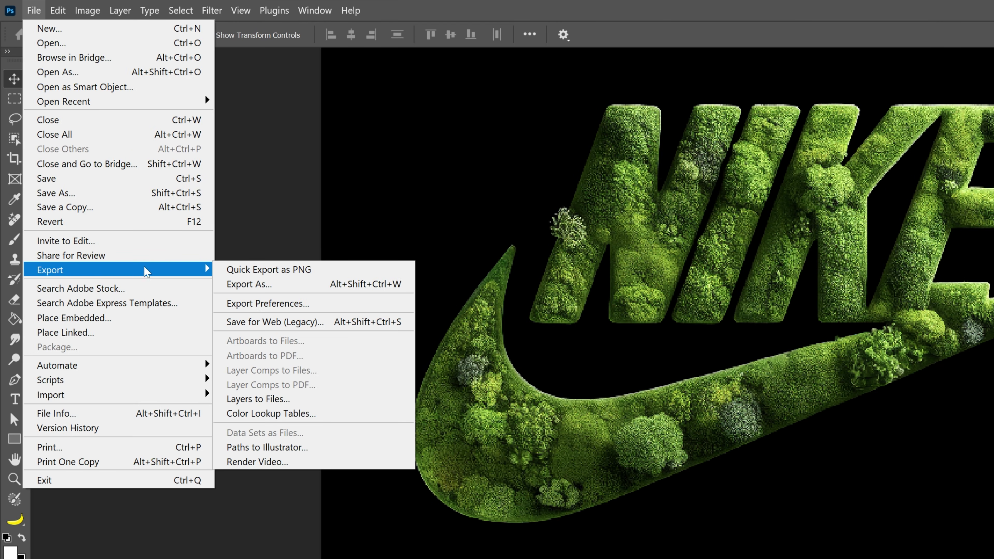
left_click(319, 322)
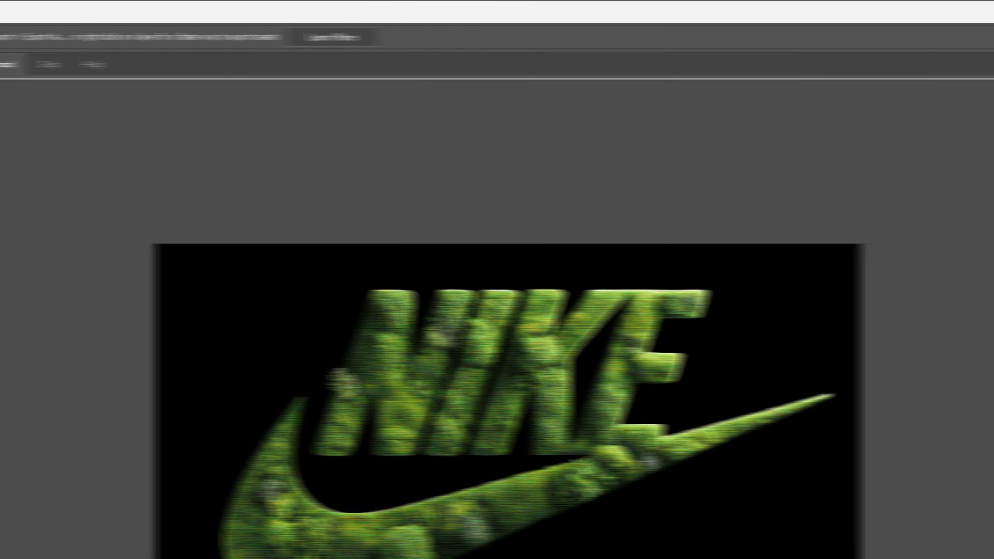
left_click(612, 77)
left_click(613, 92)
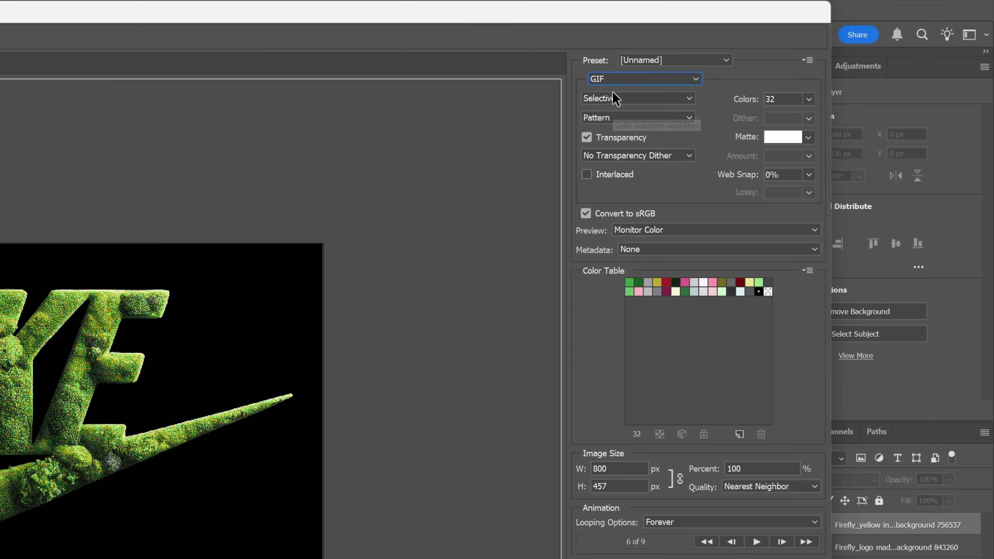
- Keep the GIF at 32 colors with Pattern dither and play the animation enlarged in the export preview
left_click(809, 99)
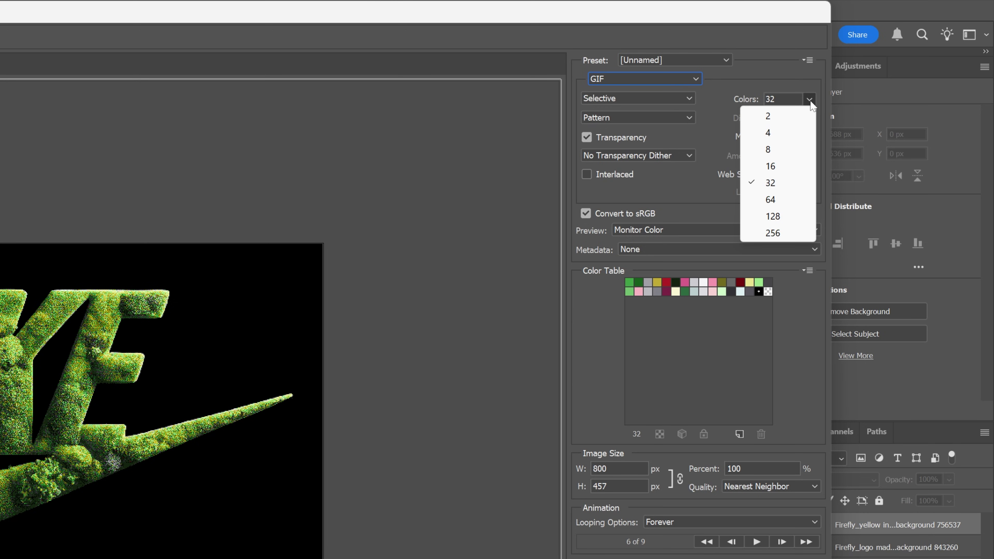
left_click(810, 101)
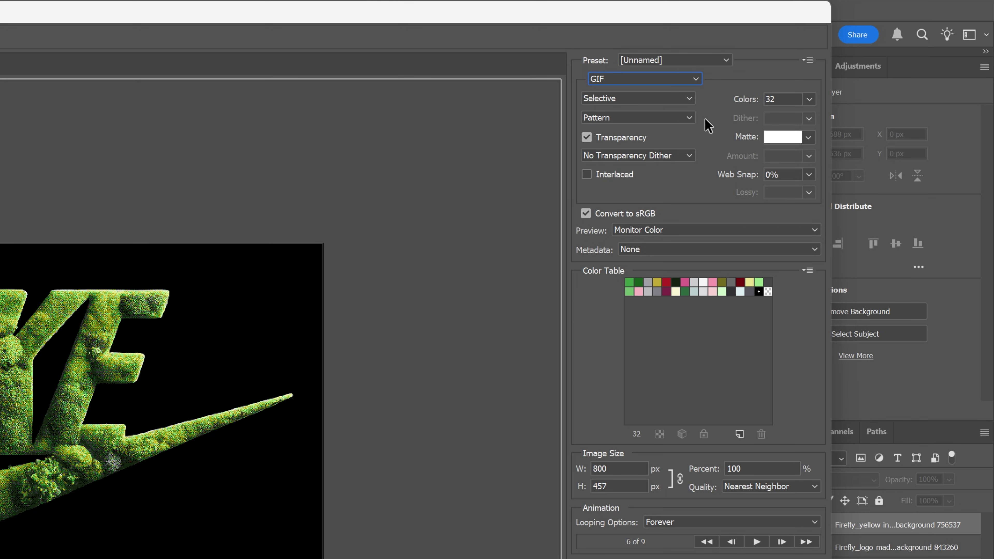
left_click(665, 118)
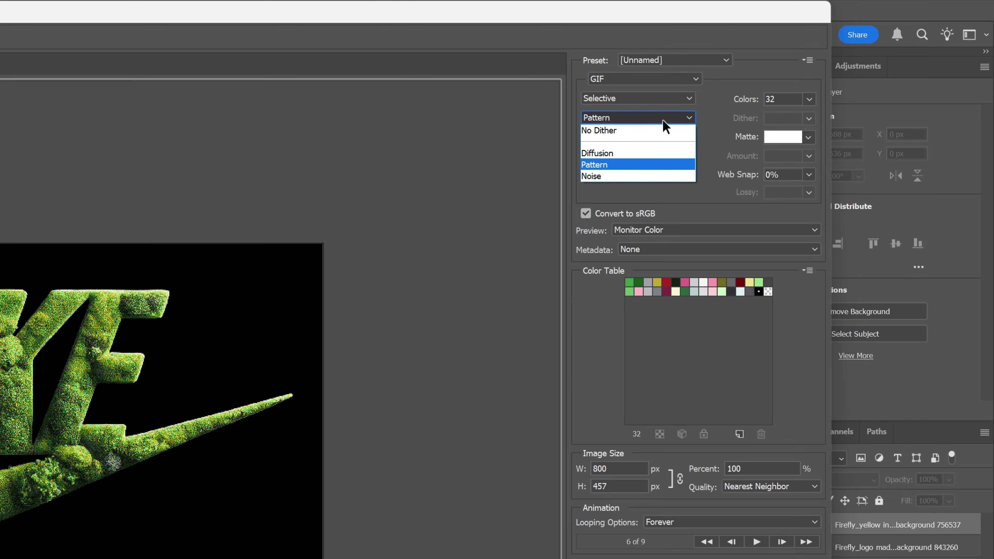
left_click(608, 165)
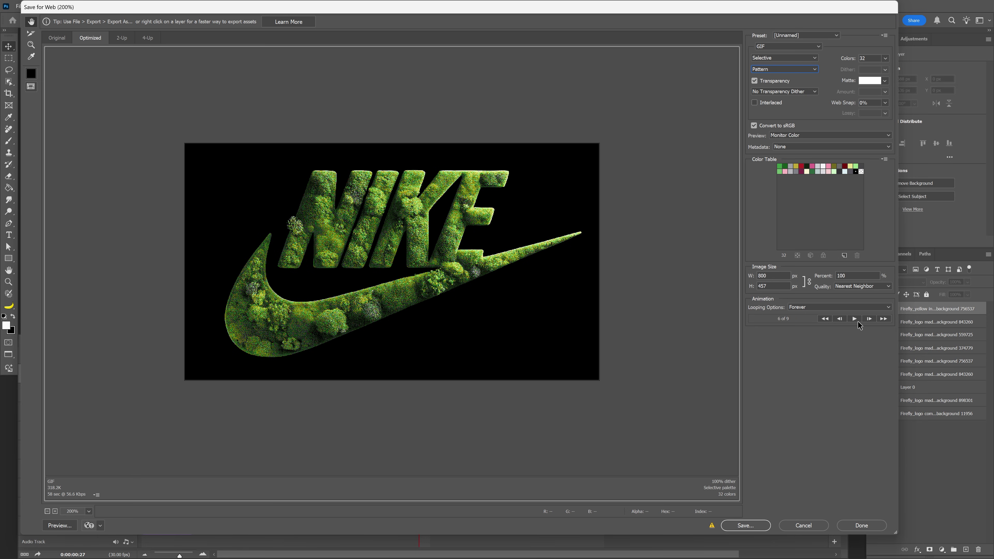
left_click(756, 542)
key("ctrl+plus")
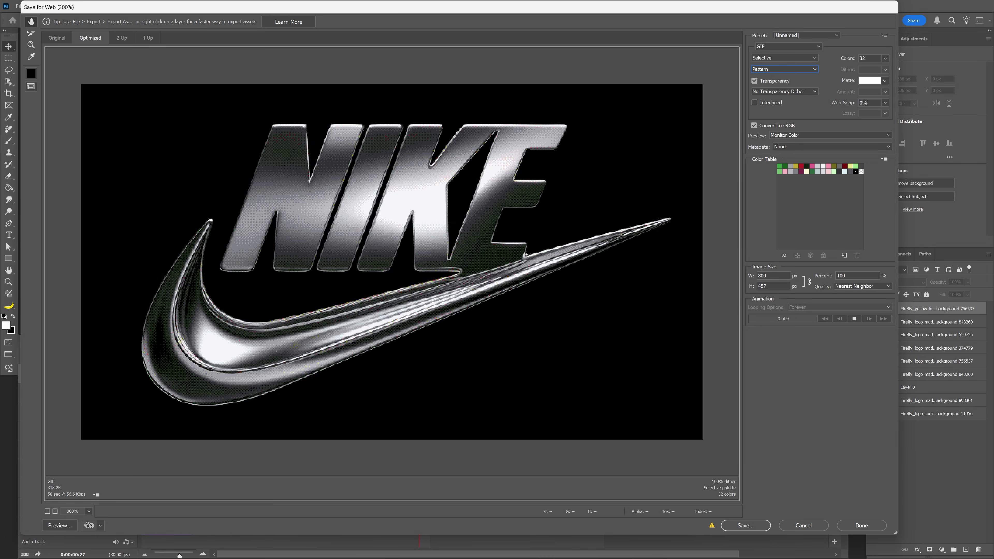